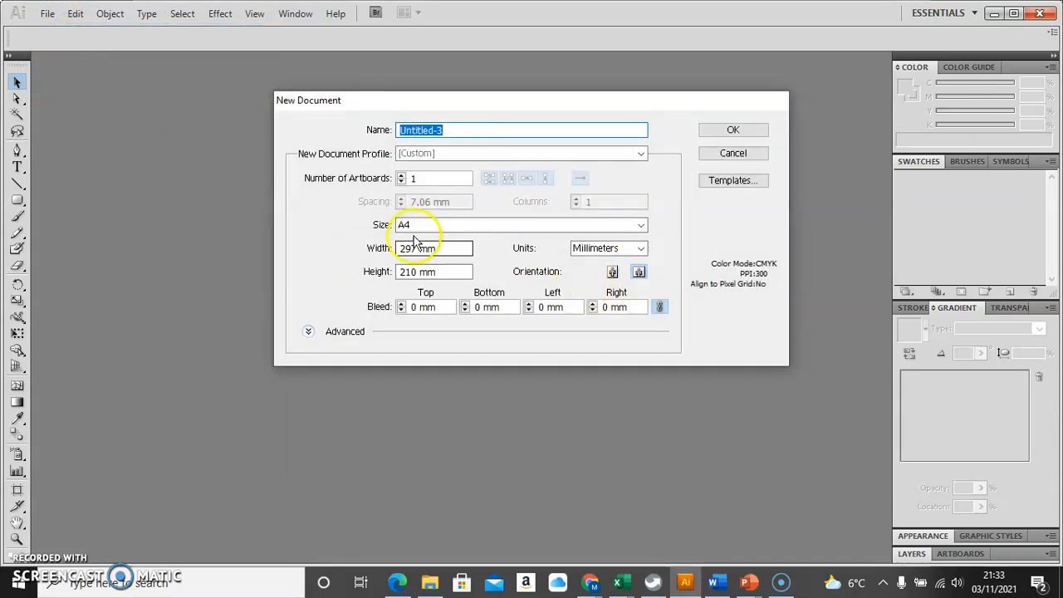
- Create an A4 landscape document and draw a rounded square about 30 mm wide in the page's upper-left area
click(736, 131)
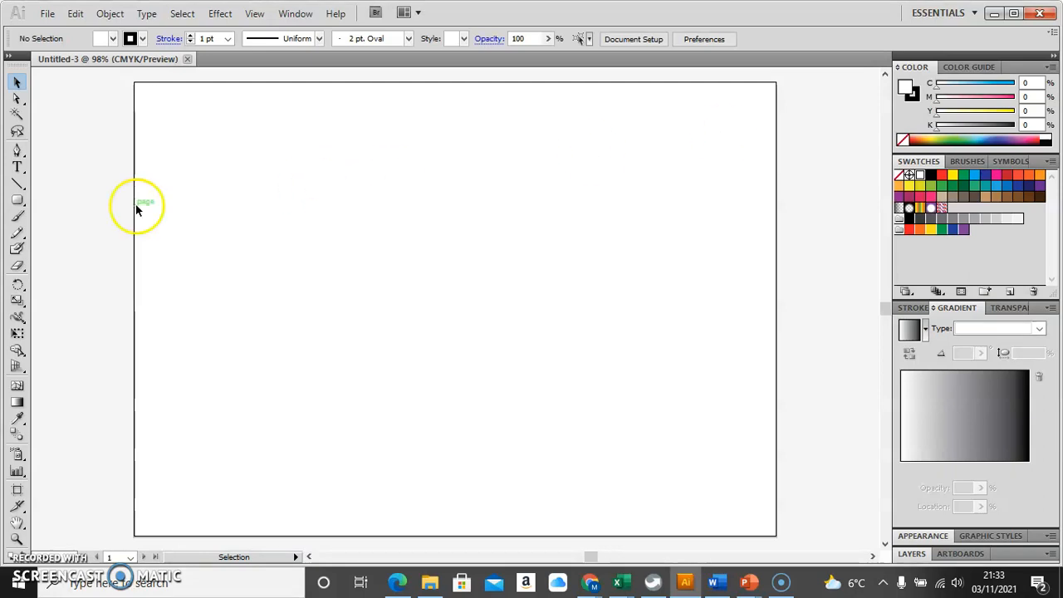
click(18, 202)
drag(22, 207, 66, 222)
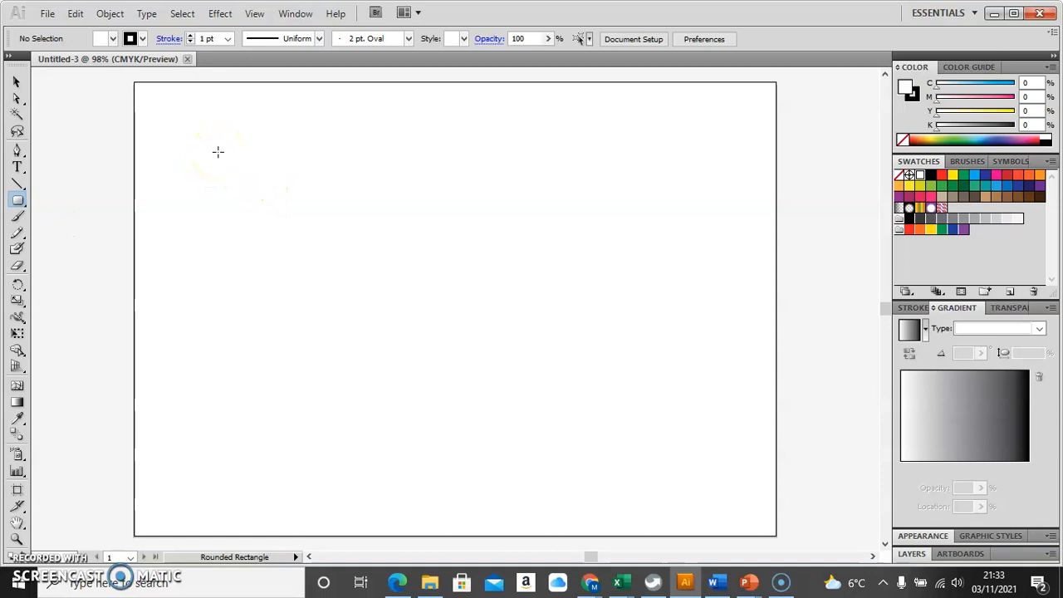
drag(218, 152, 282, 204)
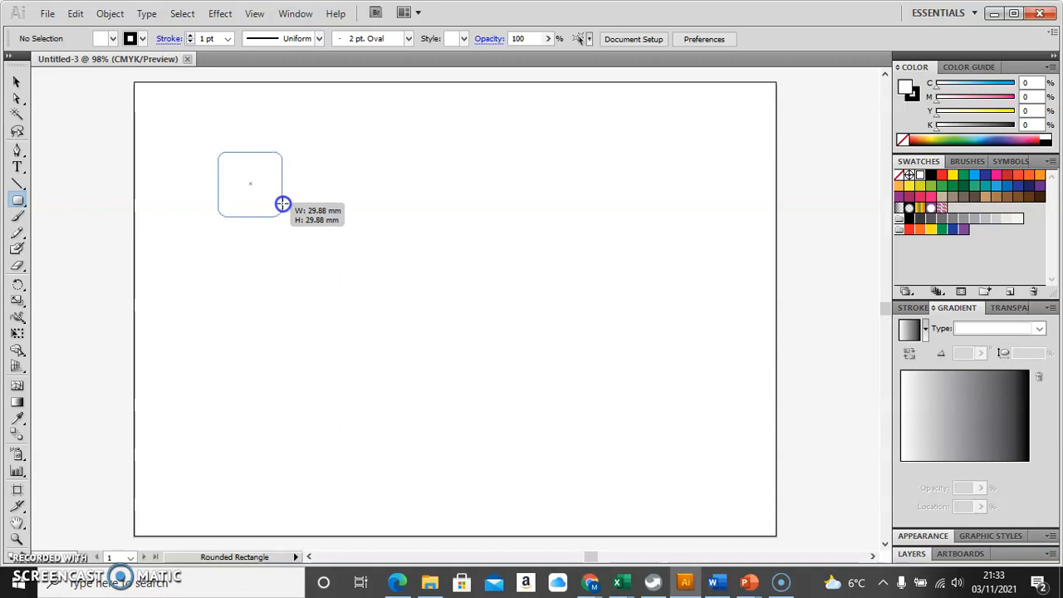
drag(282, 203, 283, 203)
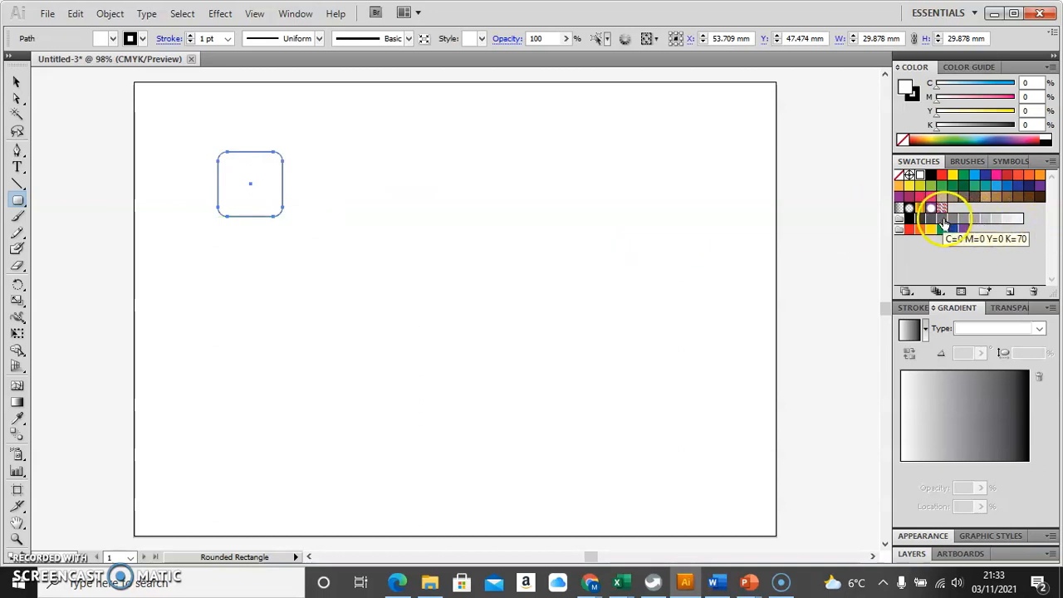
- Fill the rounded square with 60% black grey and place a level duplicate just to its right
click(953, 221)
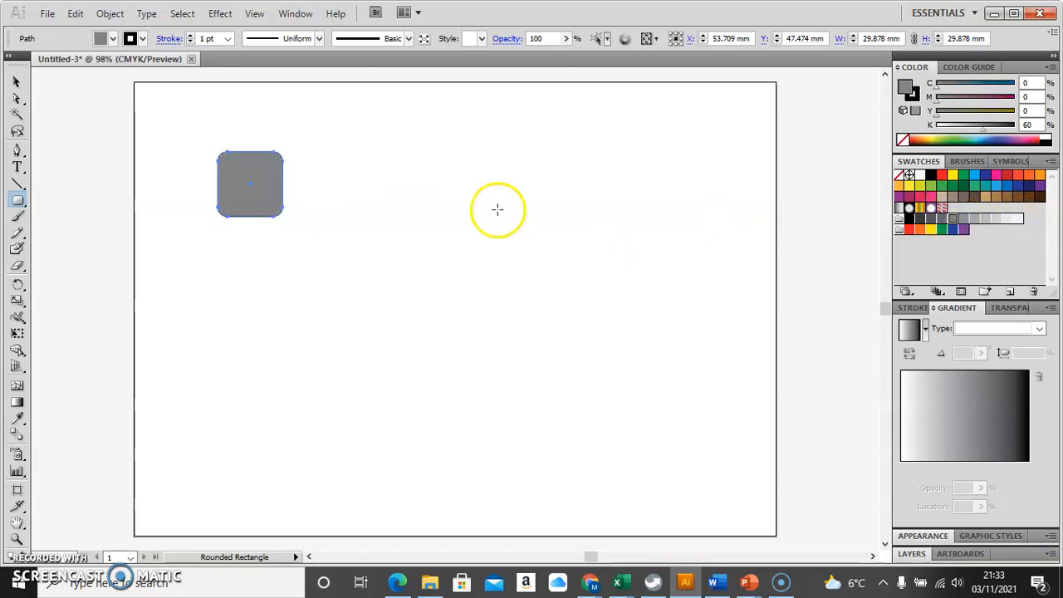
click(17, 82)
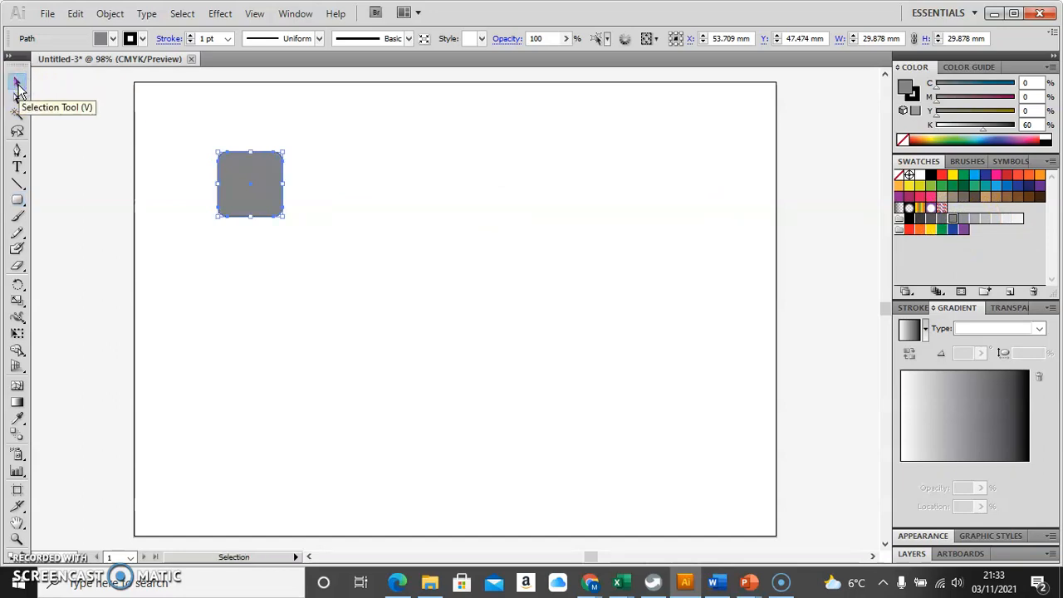
drag(246, 165, 340, 161)
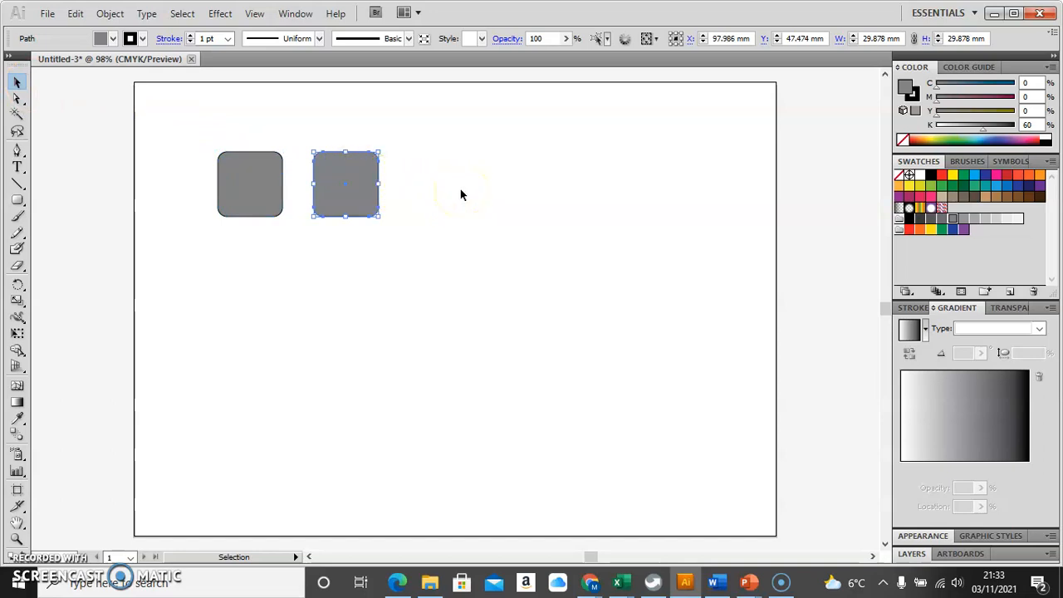
- Scale the duplicate square down proportionally to about 26 mm and fill it with 10% black light grey
key(shift)
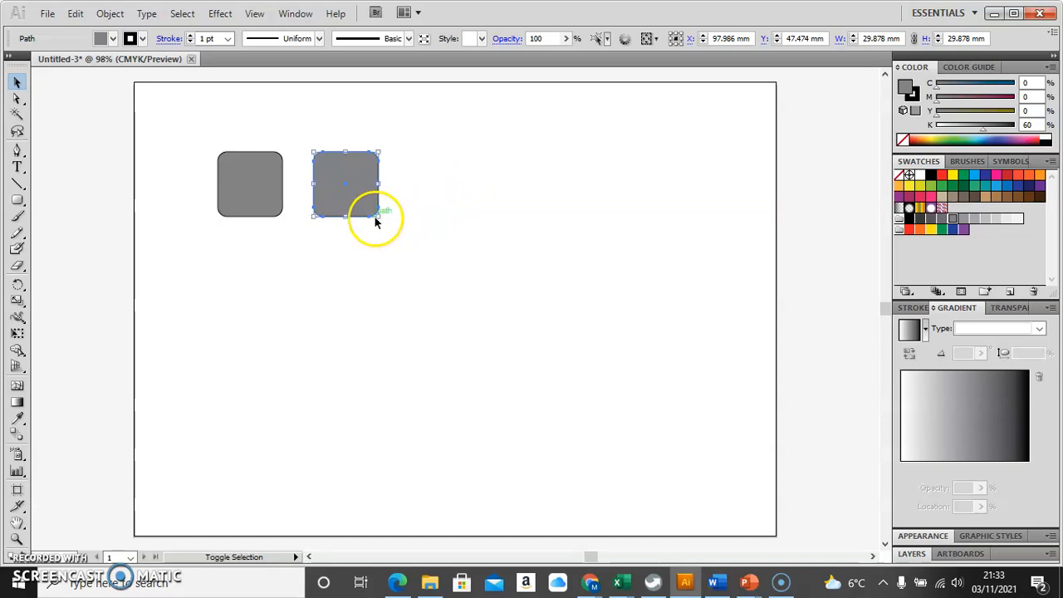
drag(378, 217, 367, 207)
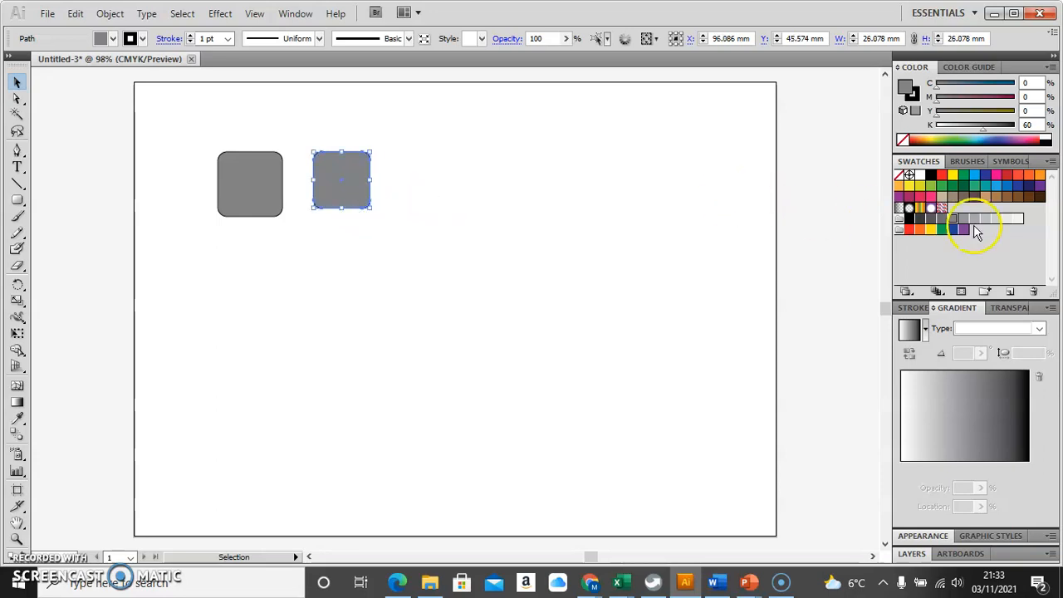
click(1006, 219)
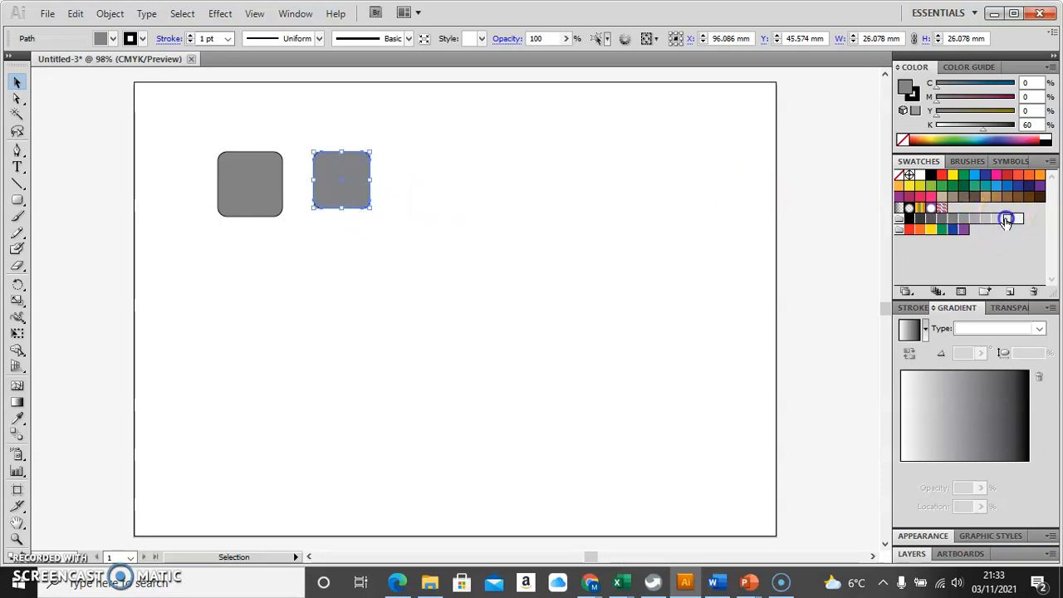
- Place the light square on top of the dark one and nudge it slightly down and right to form a key
drag(360, 201, 262, 201)
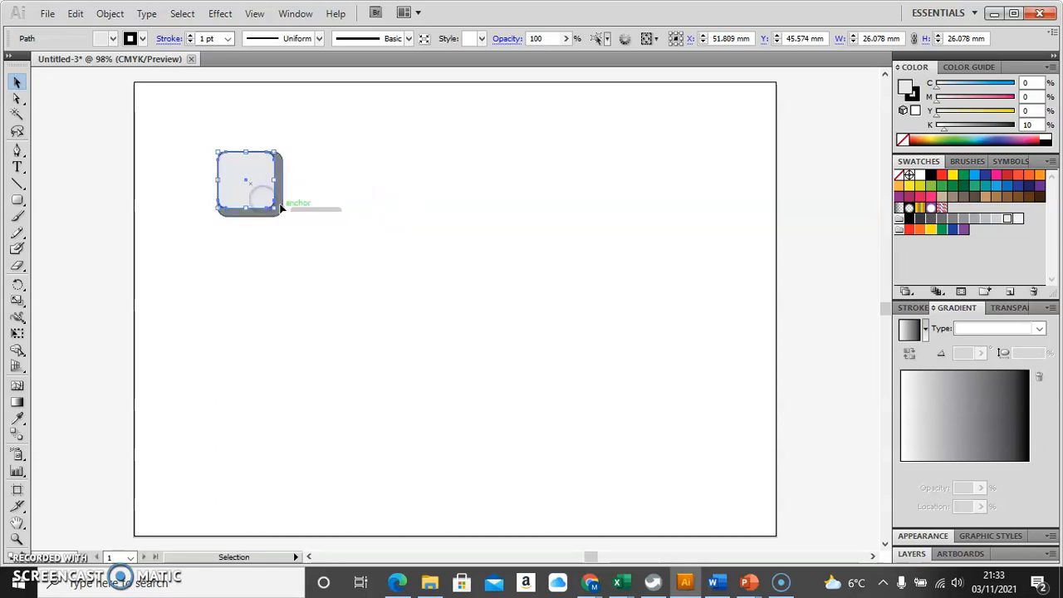
click(402, 222)
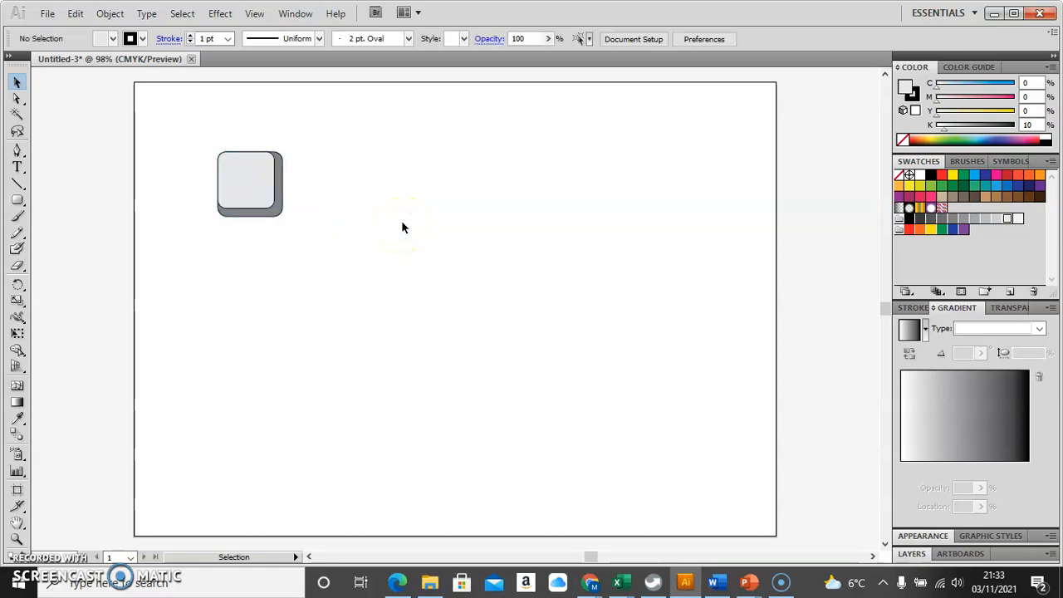
click(260, 193)
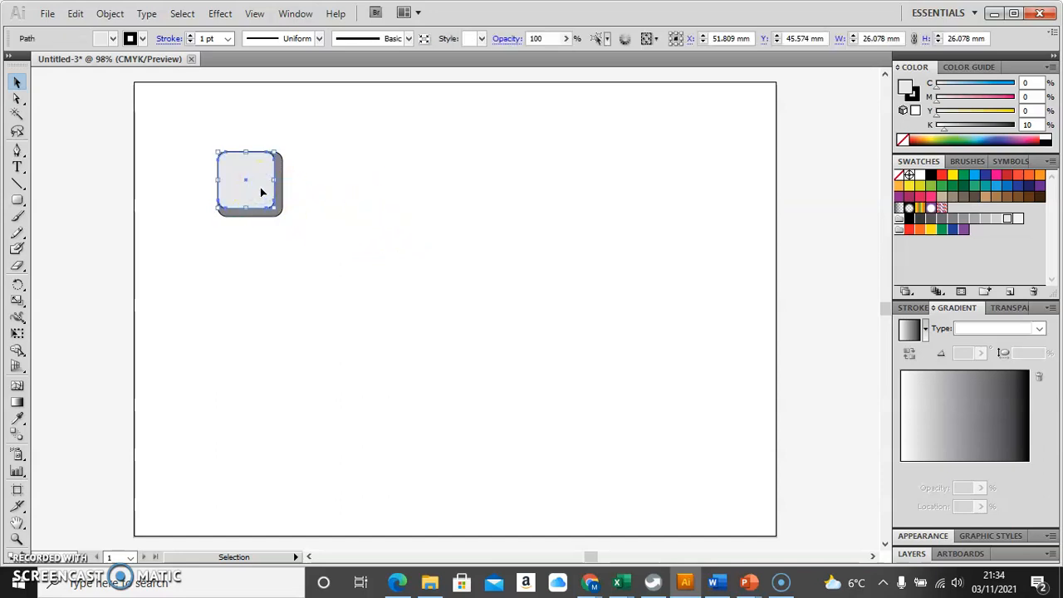
key(Down)
key(Right)
key(Right)
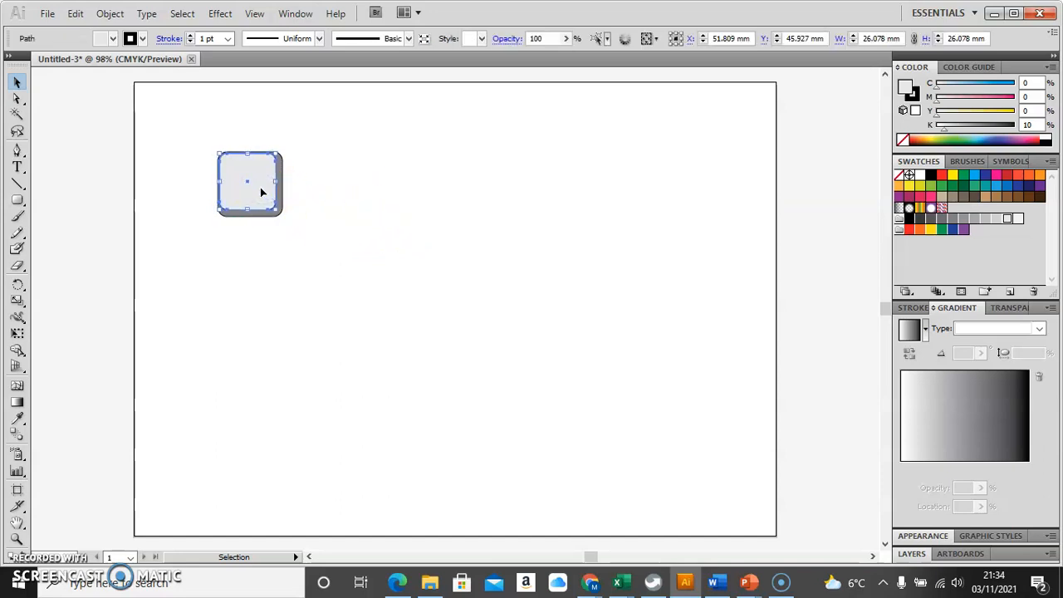
click(398, 218)
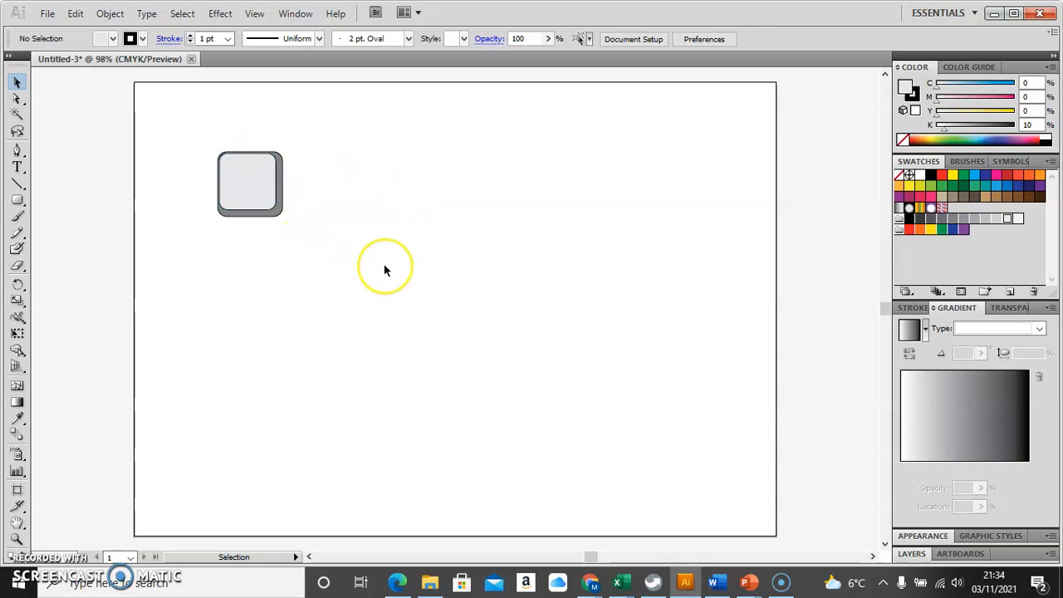
- Draw a small text frame just right of the key, enter #, and try a 60 pt font size
click(18, 167)
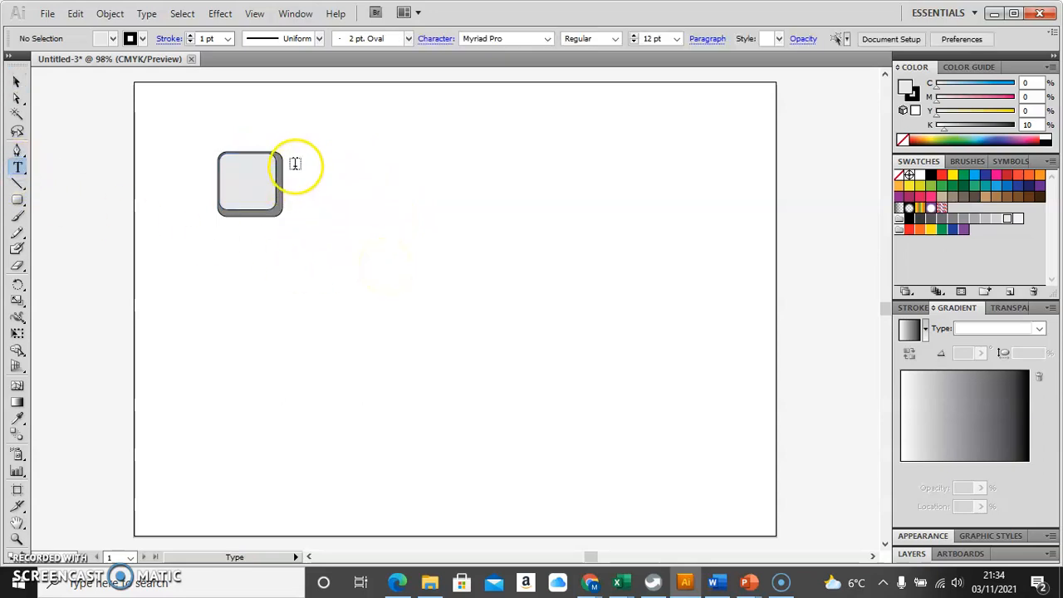
drag(295, 159, 342, 209)
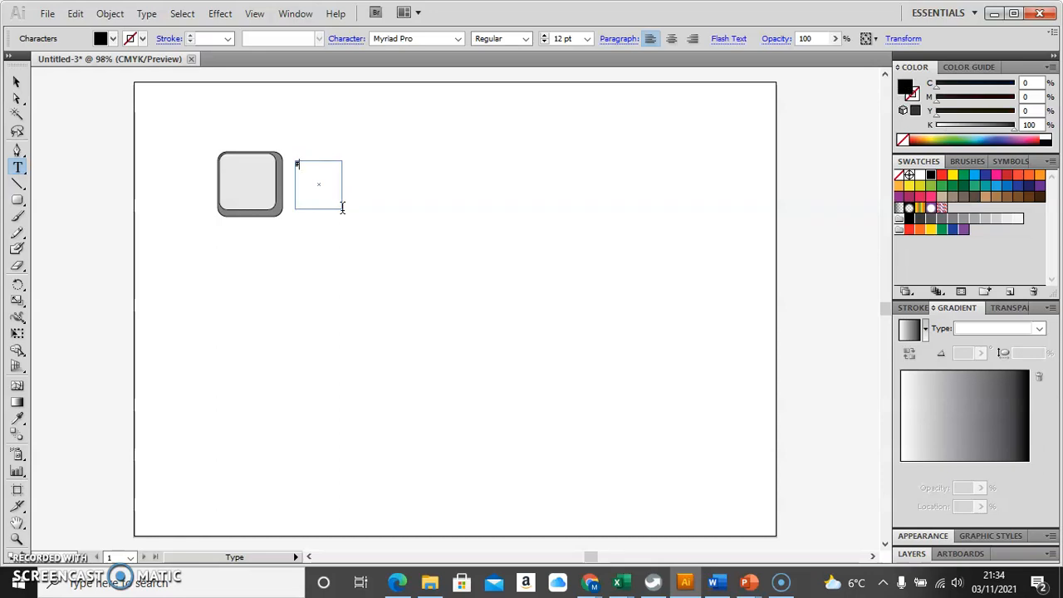
click(580, 40)
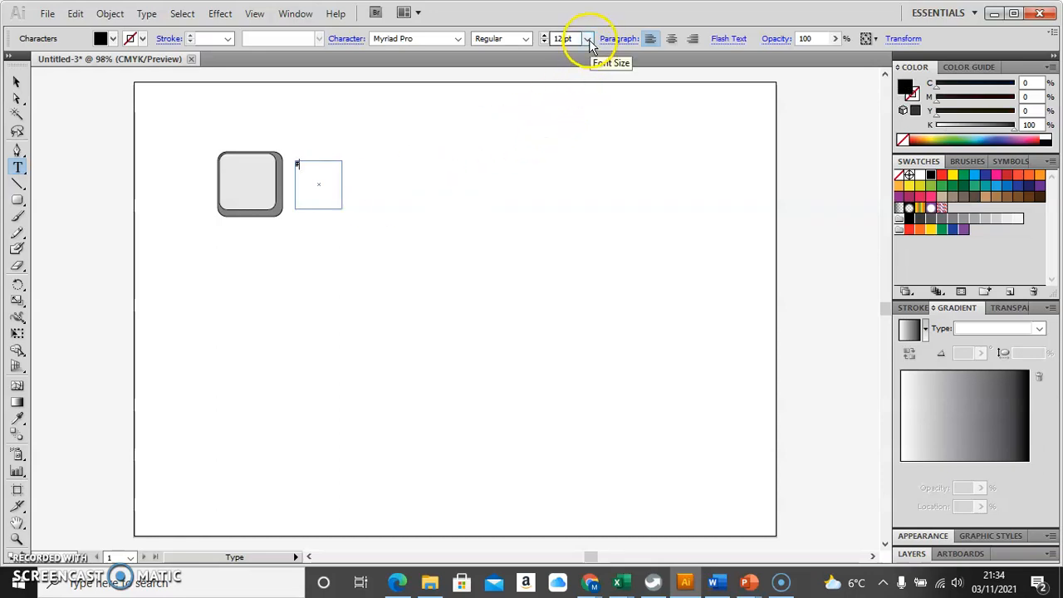
click(588, 41)
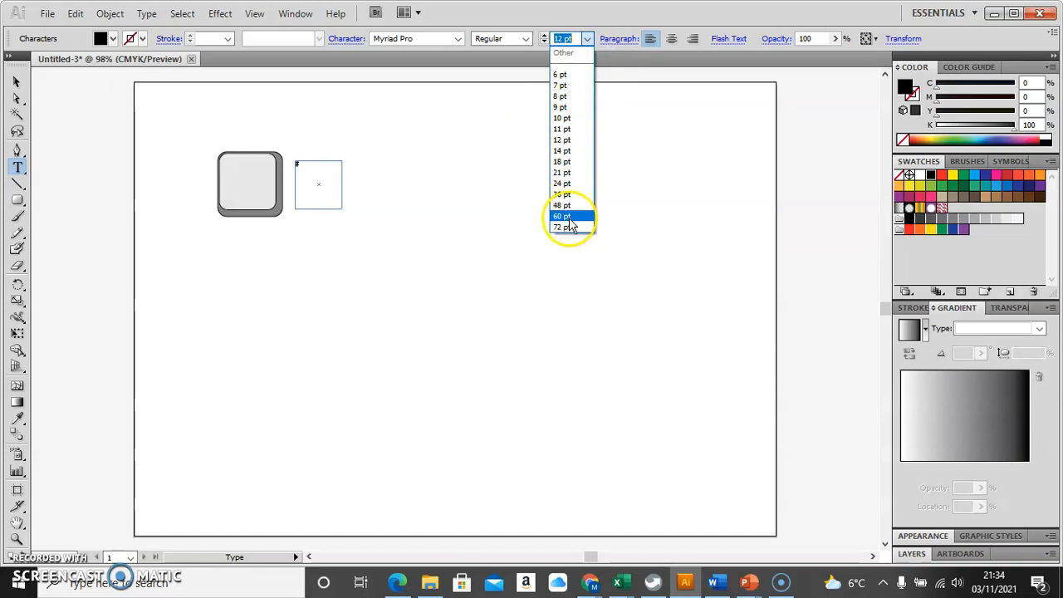
click(569, 218)
click(318, 173)
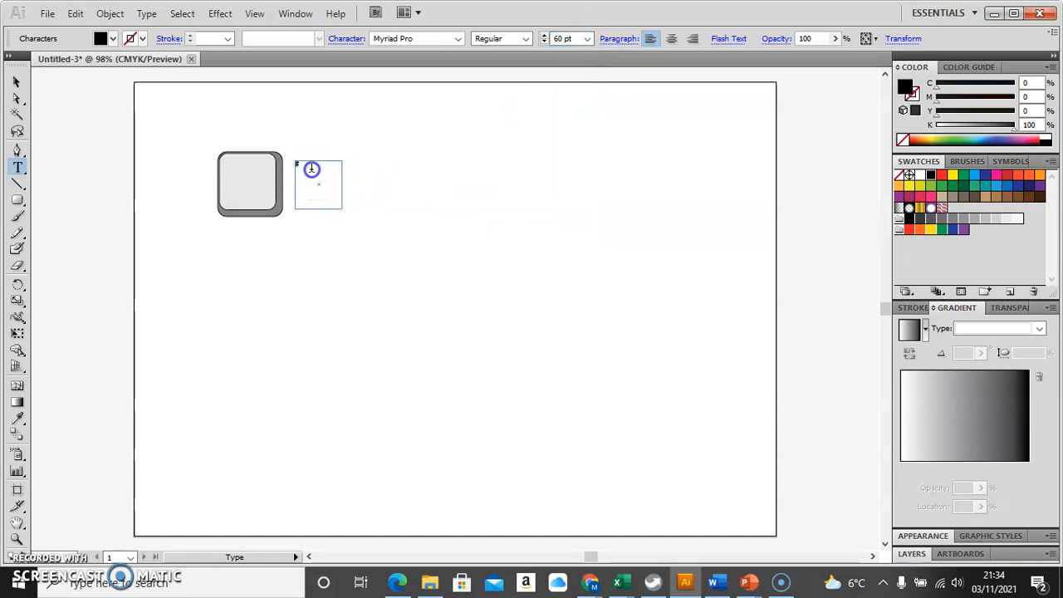
- Set the # character to 72 pt and centre-align it in its text frame
click(586, 39)
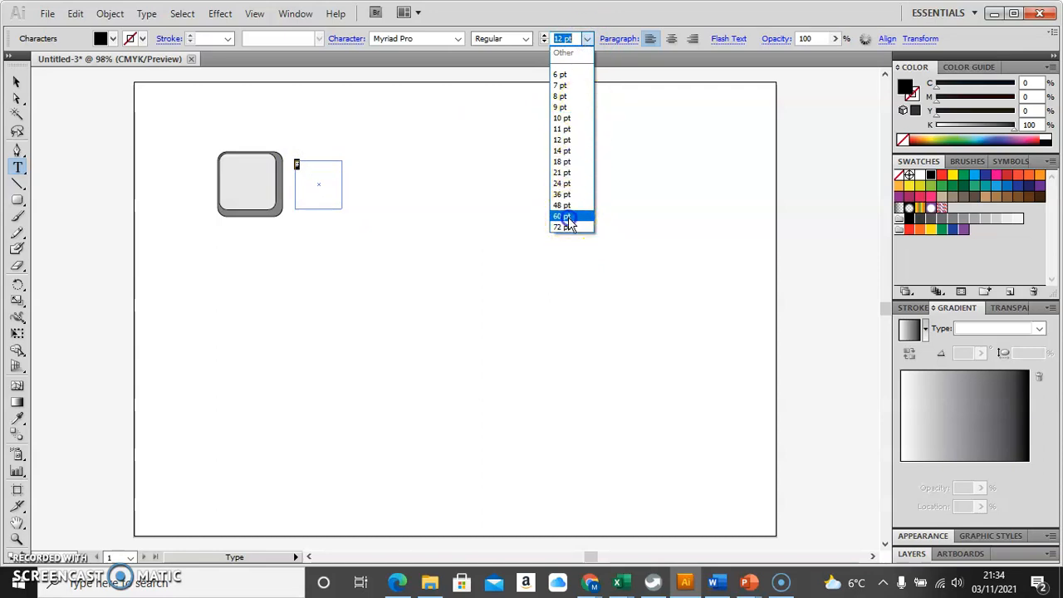
click(565, 217)
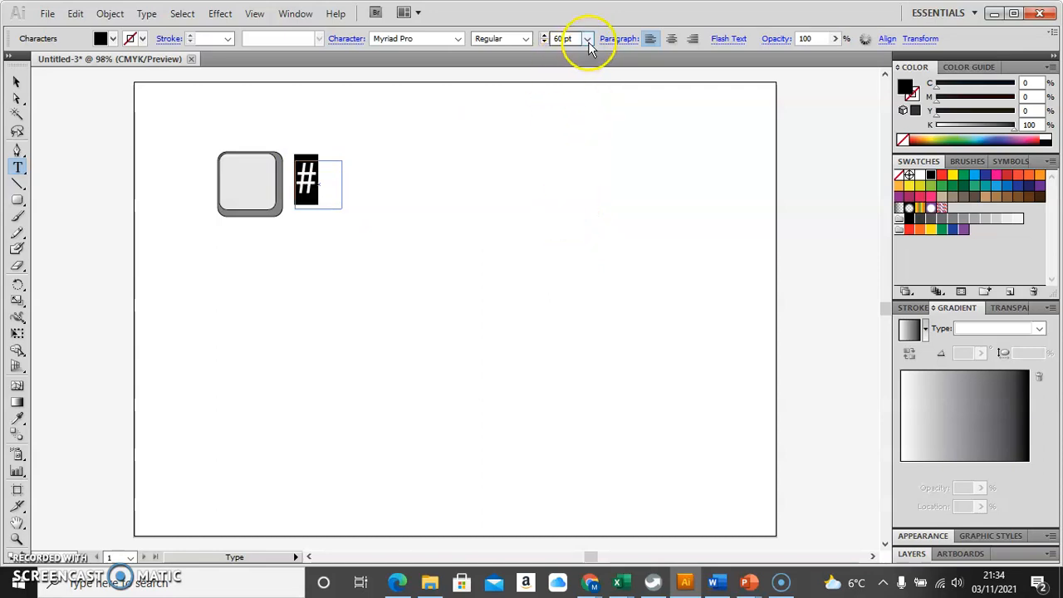
click(586, 39)
click(563, 227)
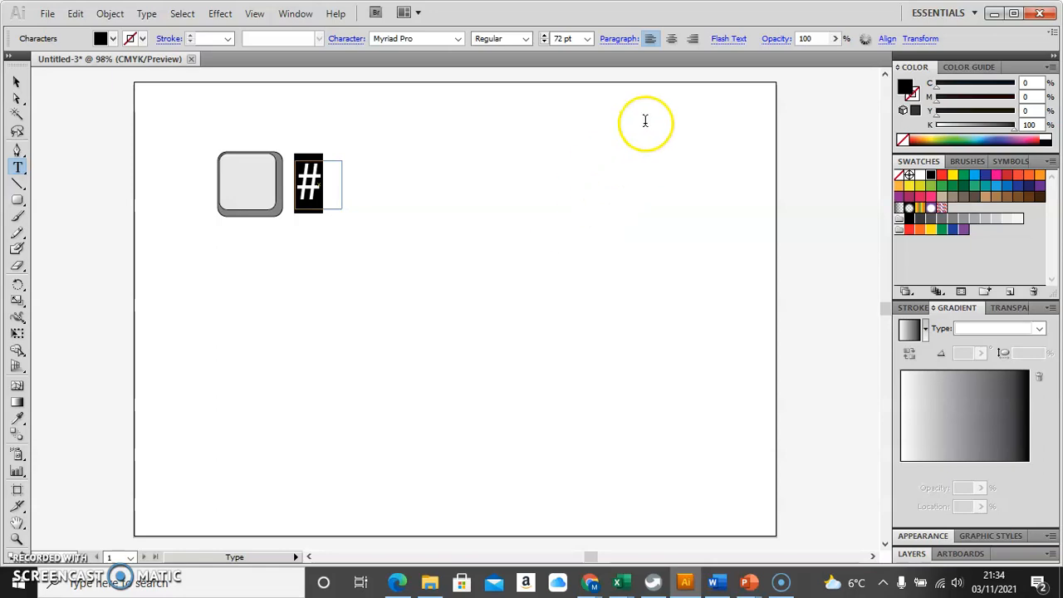
click(673, 39)
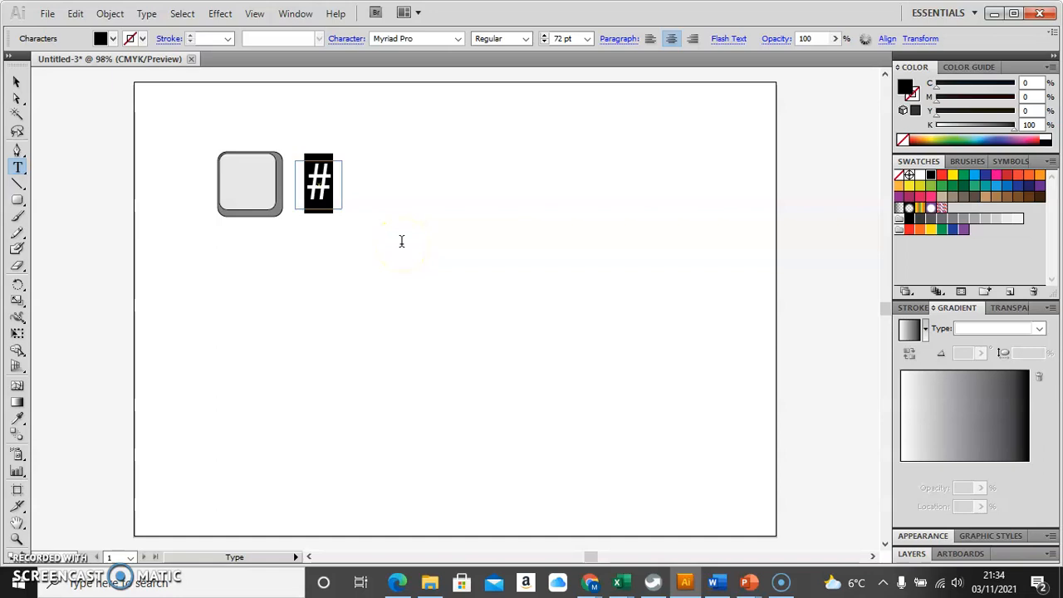
- Try 1 and 8 as the character in the text frame and enter # again
text(1)
key(BackSpace)
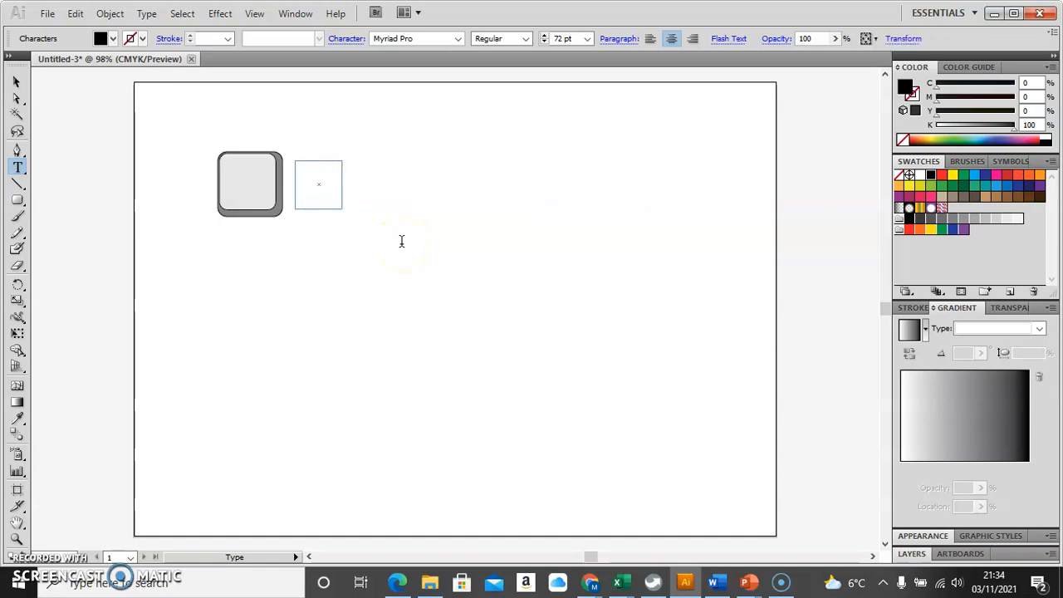
text(8)
key(BackSpace)
text(#)
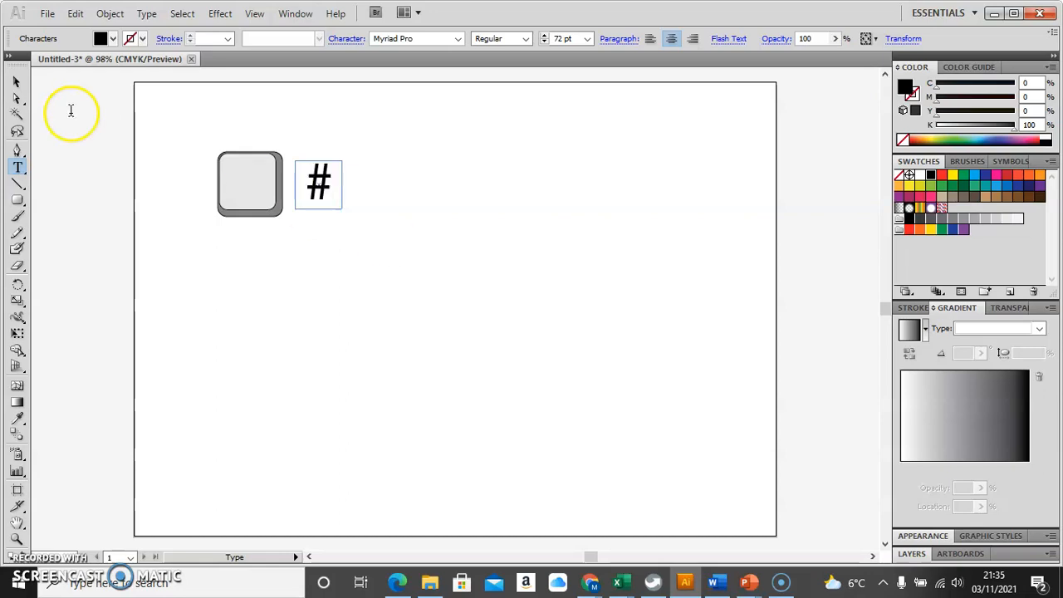
- Move the # text onto the light face of the key
click(15, 80)
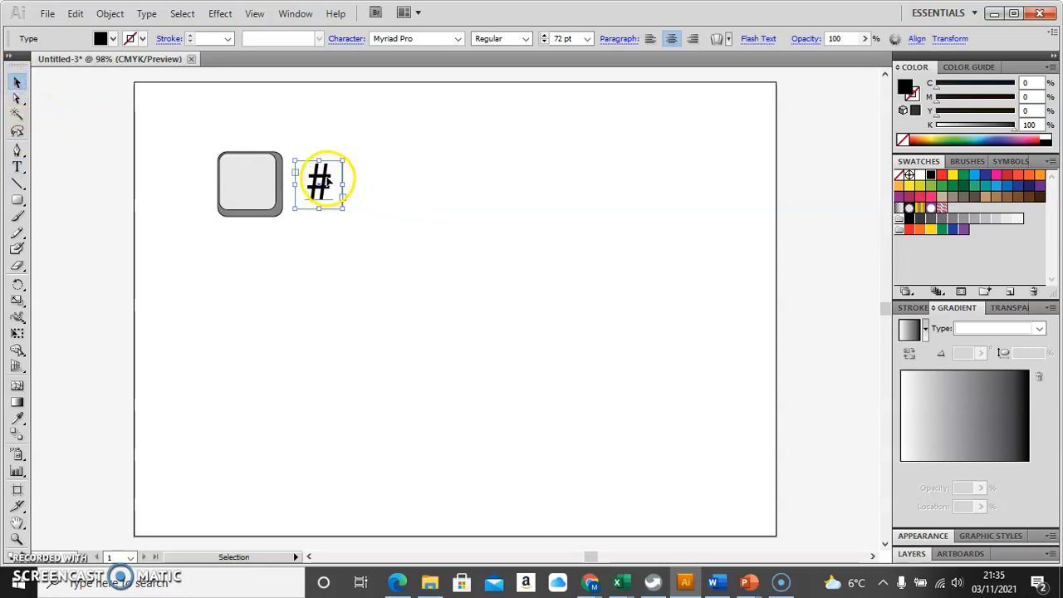
drag(321, 179, 252, 175)
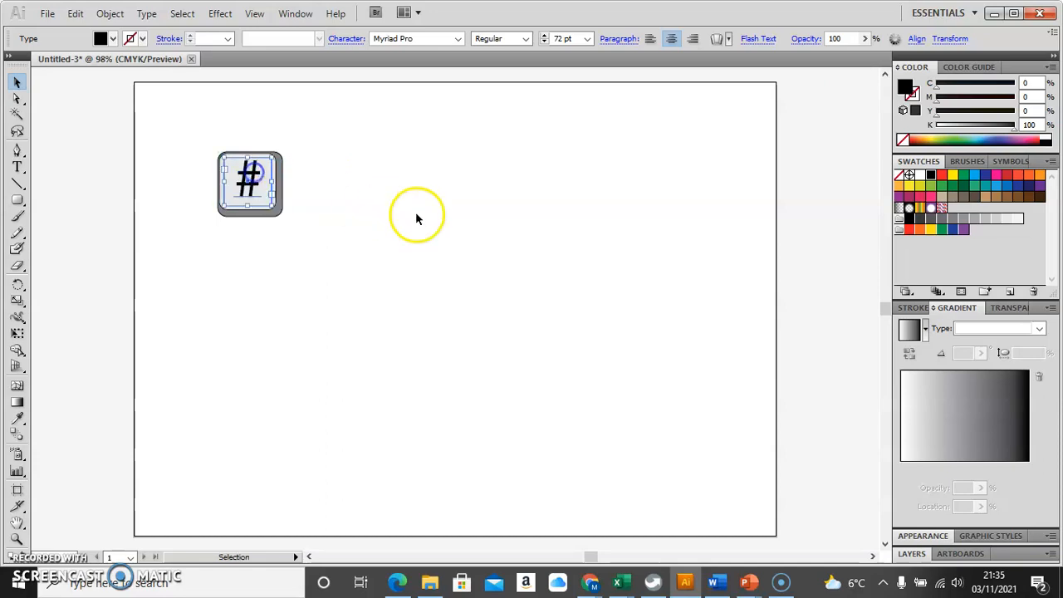
click(456, 255)
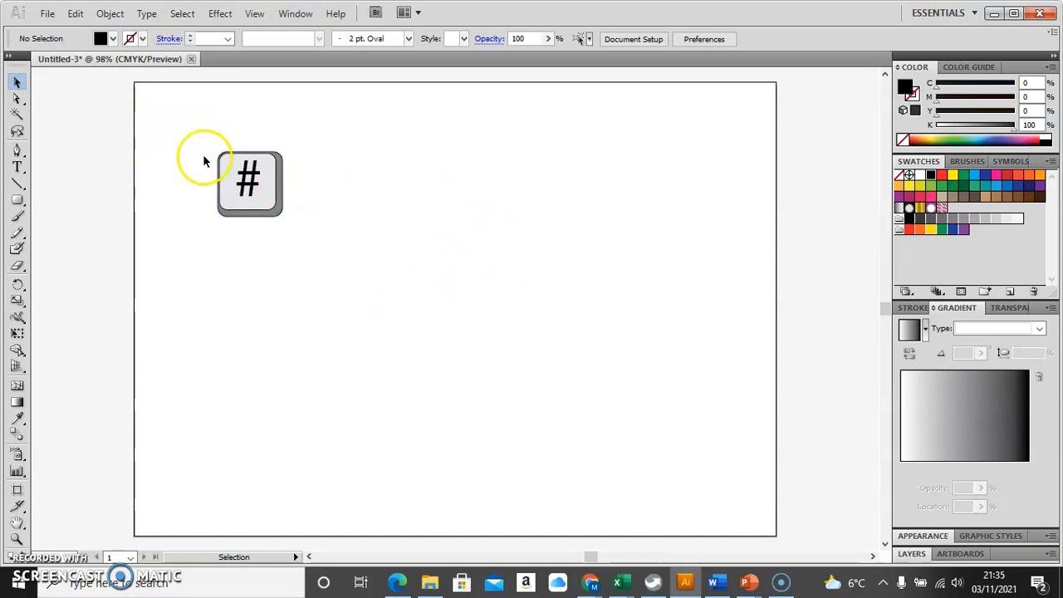
- Group the two rounded squares and the # character into one key object
drag(185, 132, 337, 258)
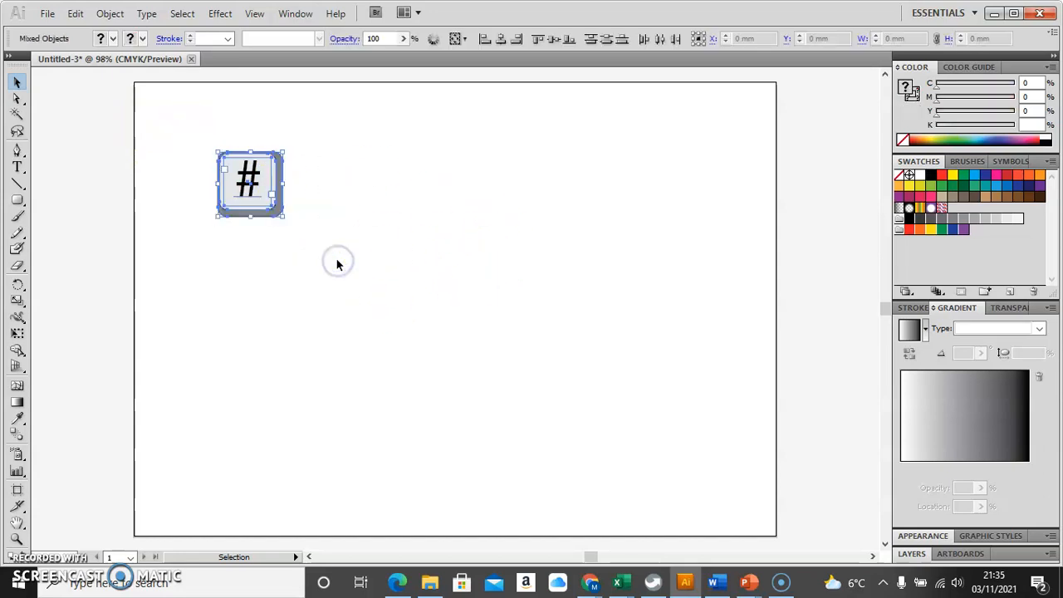
click(110, 15)
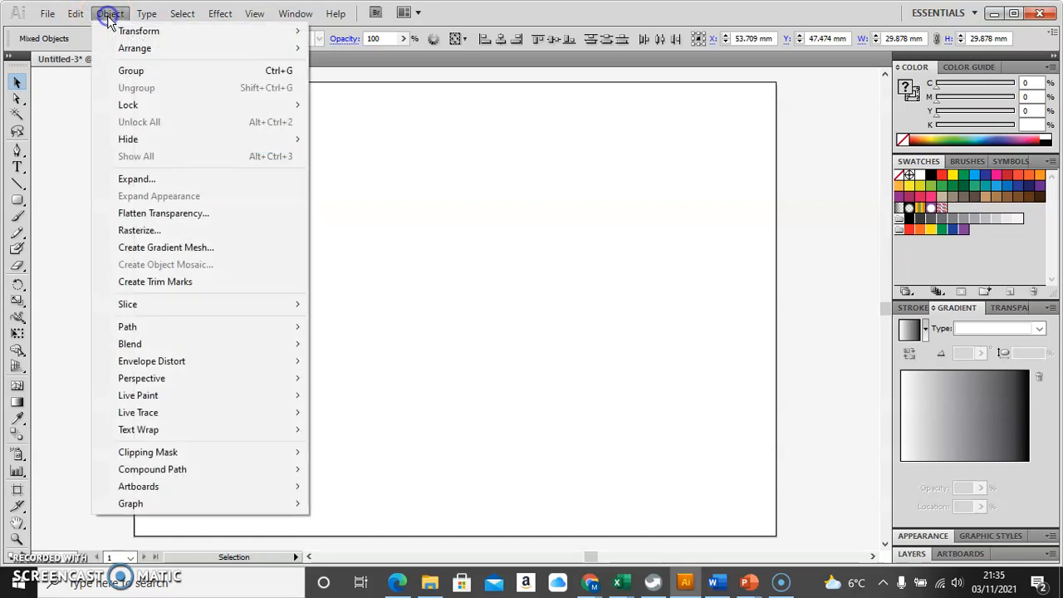
click(131, 71)
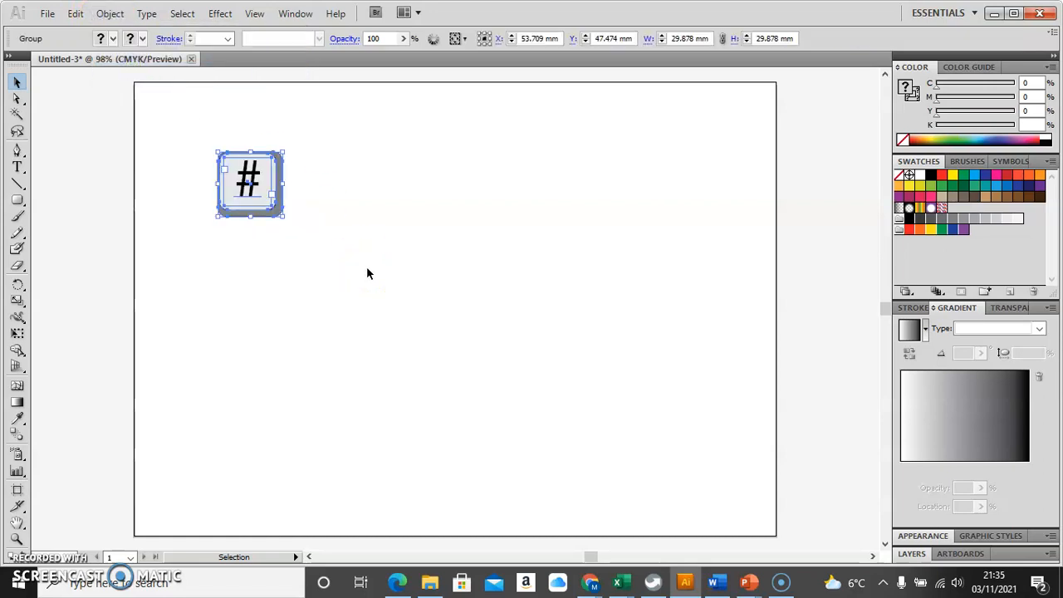
- Scale the grouped key down to about 13 mm wide and move it to near the middle of the page
drag(304, 225, 247, 187)
click(347, 216)
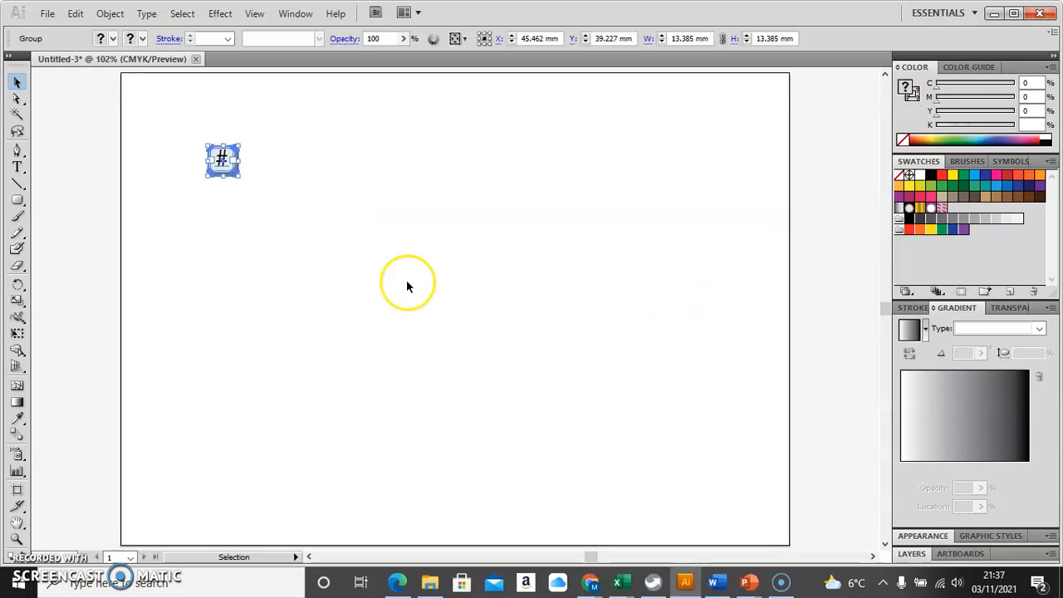
click(284, 209)
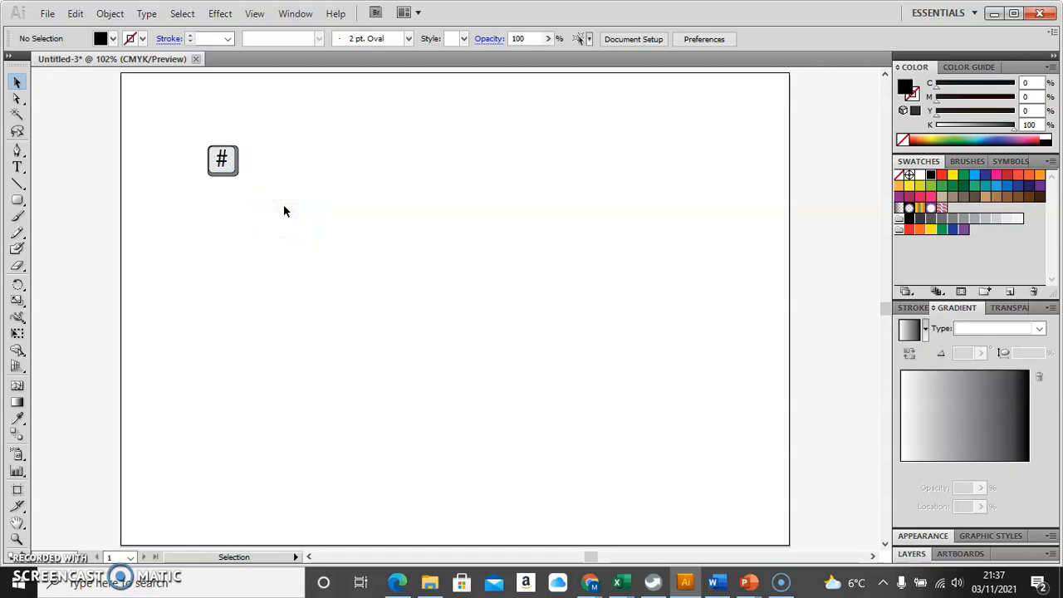
drag(220, 162, 469, 286)
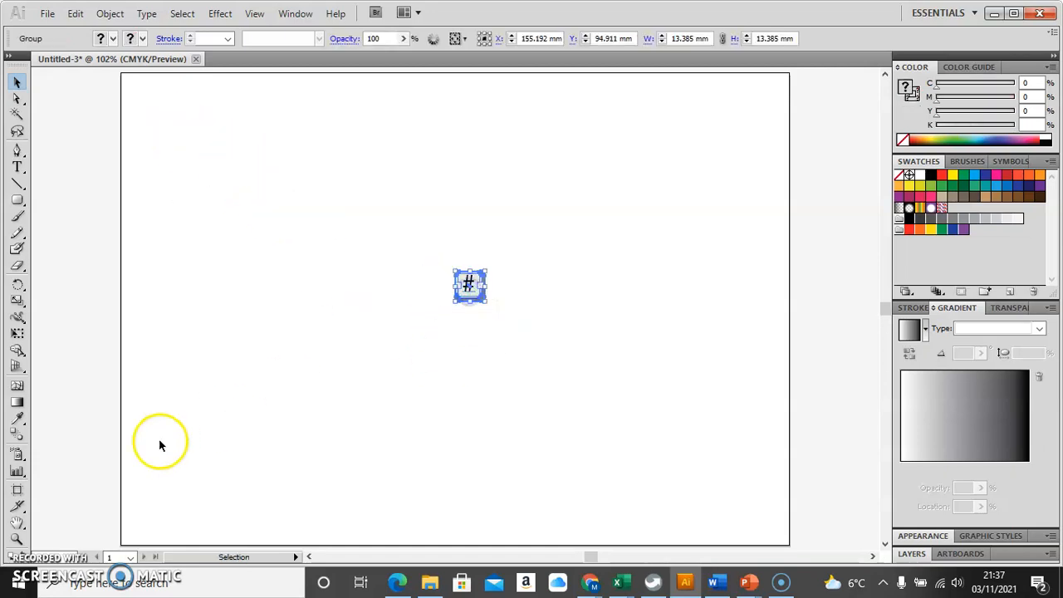
- Place a copy of the grouped # key directly to its right, about 16 mm away at the same height
click(79, 558)
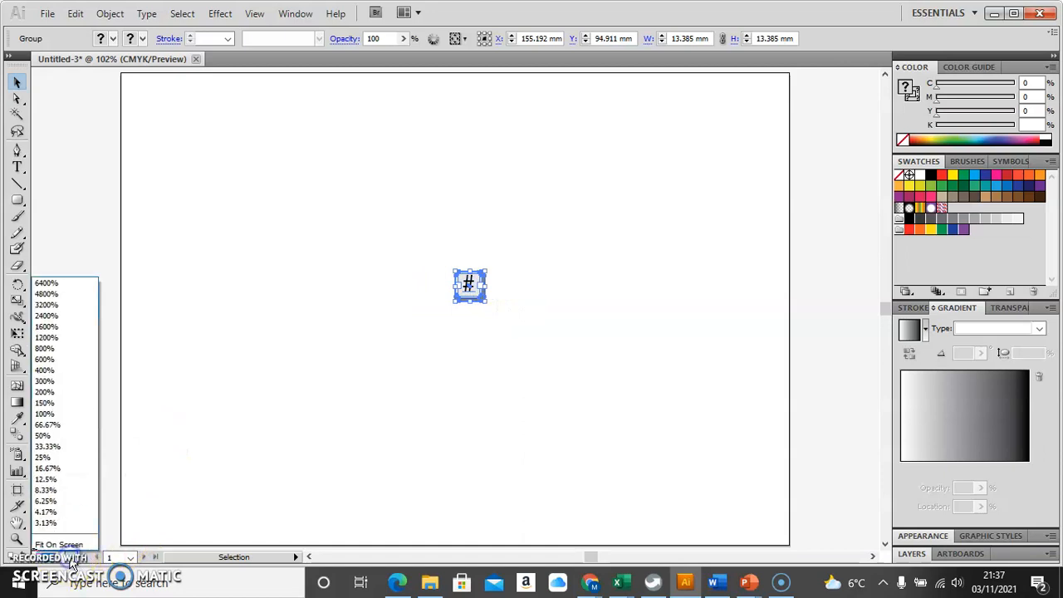
click(55, 392)
click(475, 380)
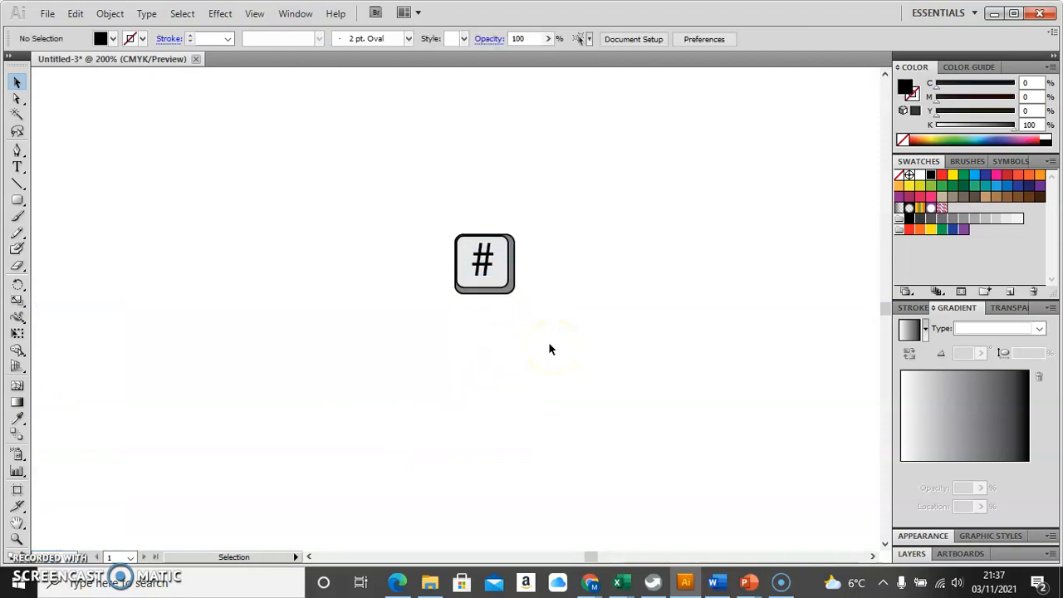
click(18, 83)
drag(491, 283, 564, 282)
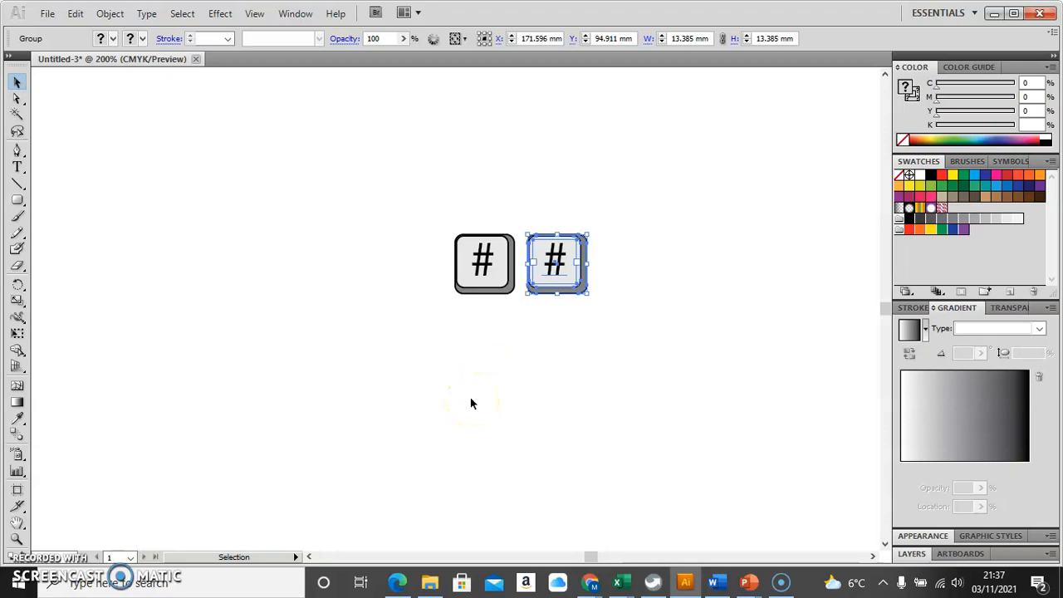
- Repeat the copy with Transform Again to add a third # key at the same spacing
click(110, 15)
mouse_move(190, 30)
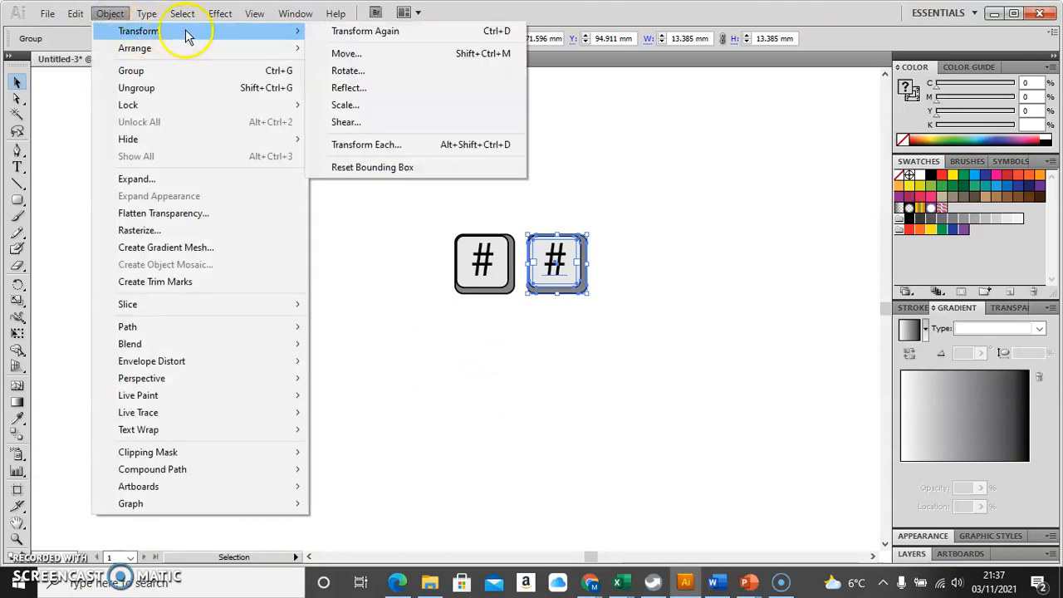
click(369, 32)
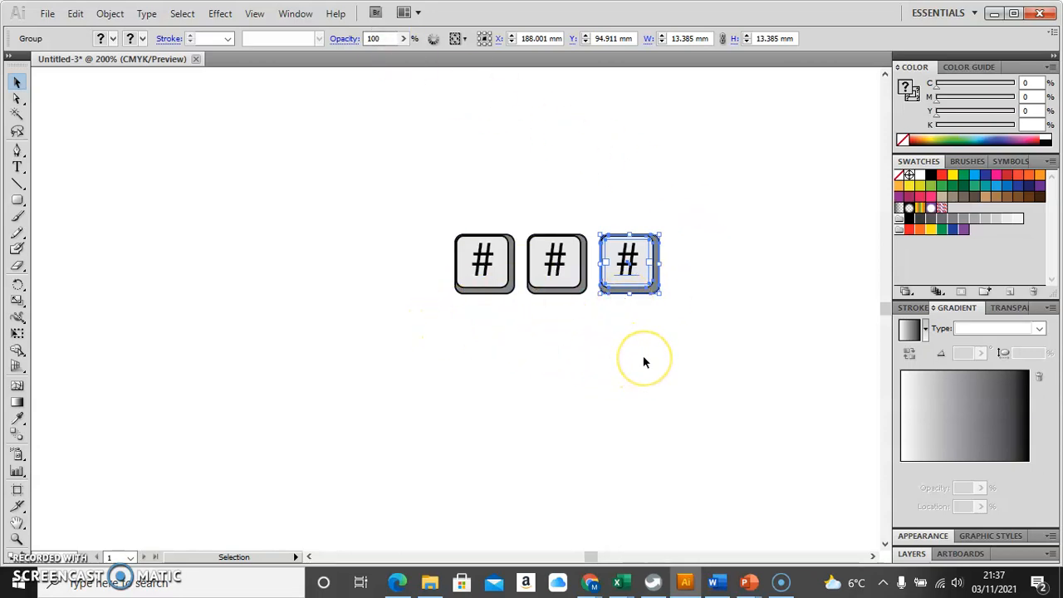
click(419, 204)
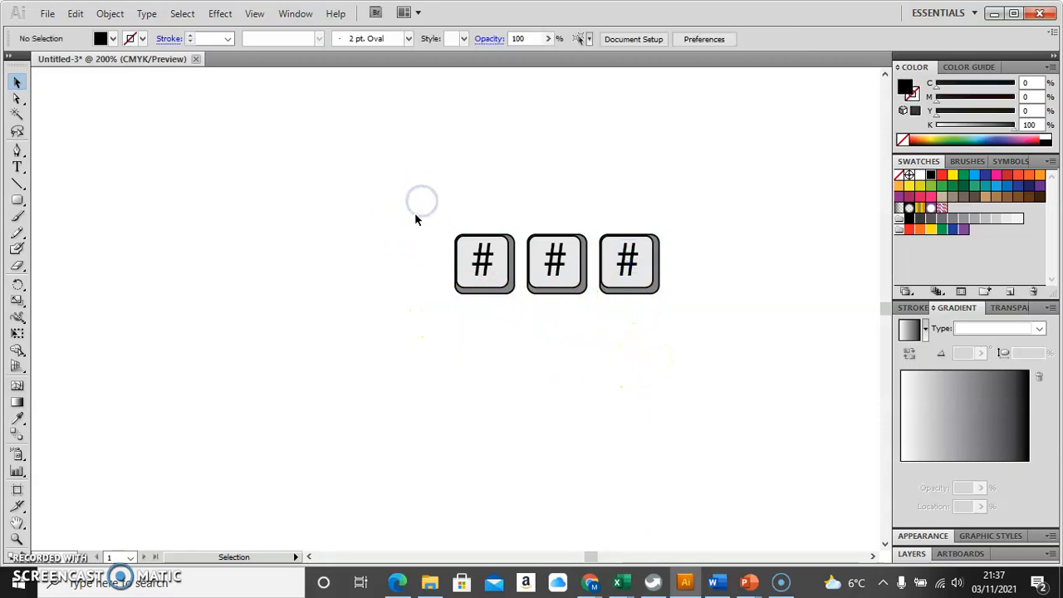
- Select all three keys and move the row up the page to a Y position of about 76 mm
drag(424, 212, 691, 317)
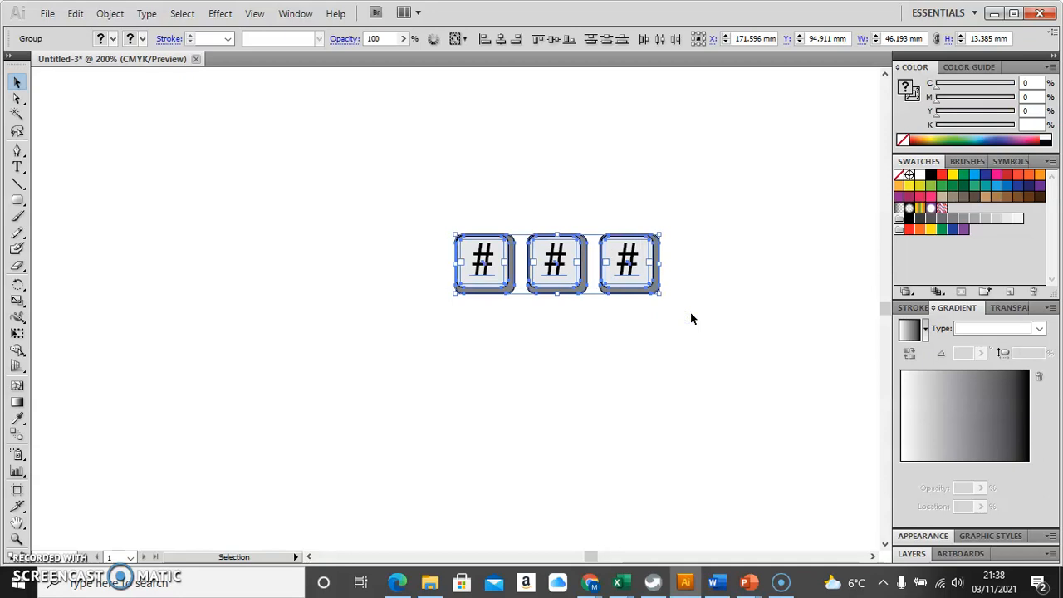
drag(636, 278, 641, 349)
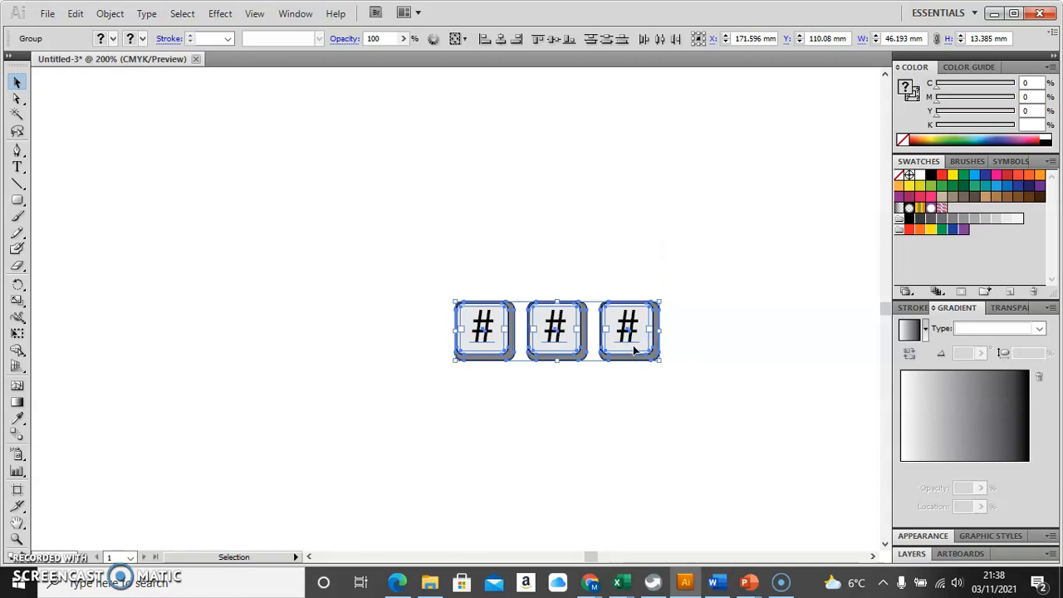
drag(634, 350, 624, 183)
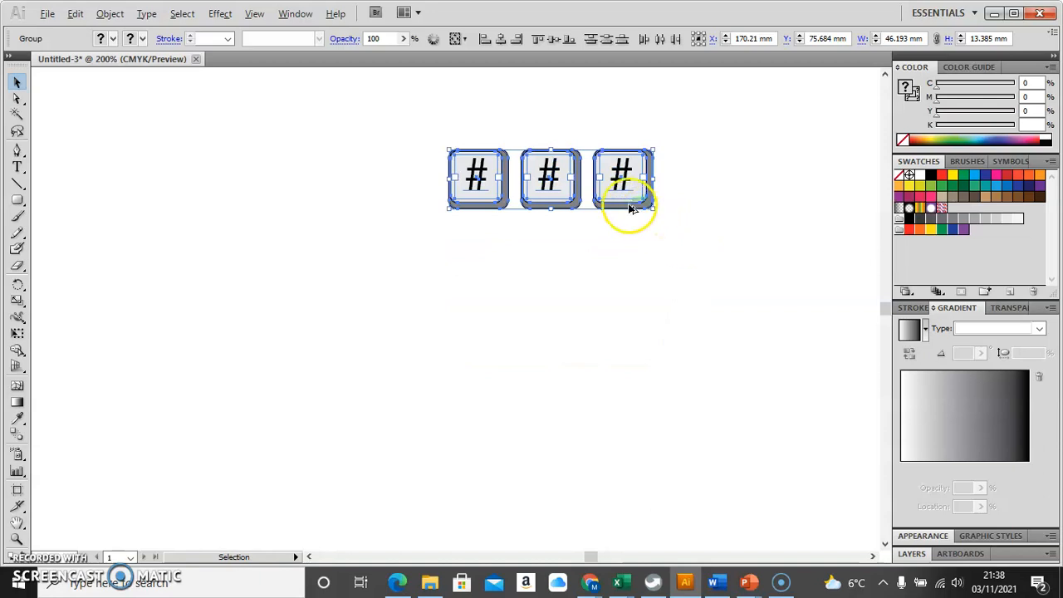
- Copy the row of three keys about 17 mm downward and repeat the transformation twice to make four rows
drag(629, 197, 624, 274)
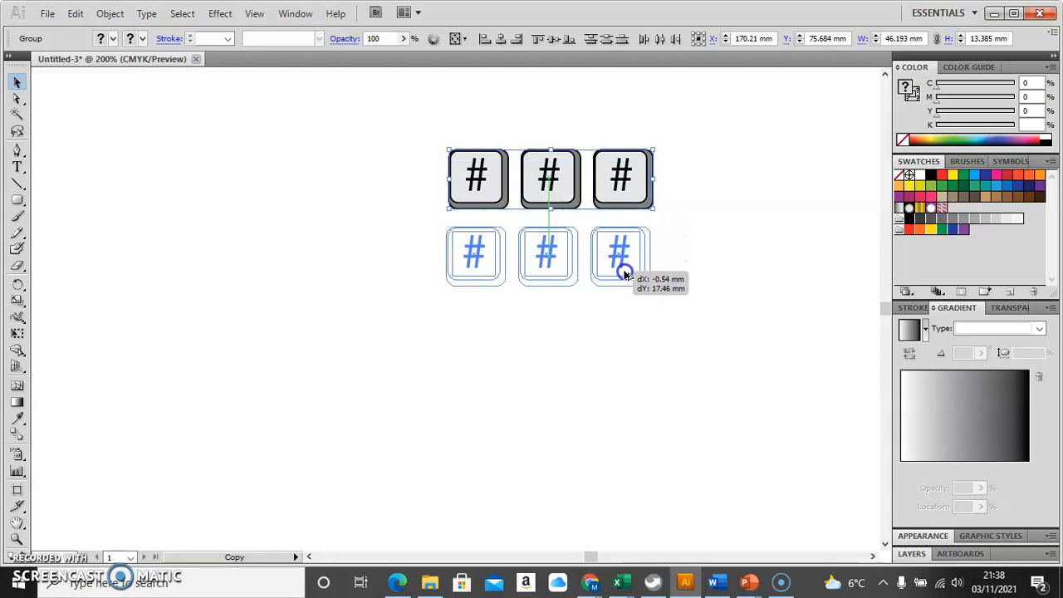
drag(624, 274, 624, 271)
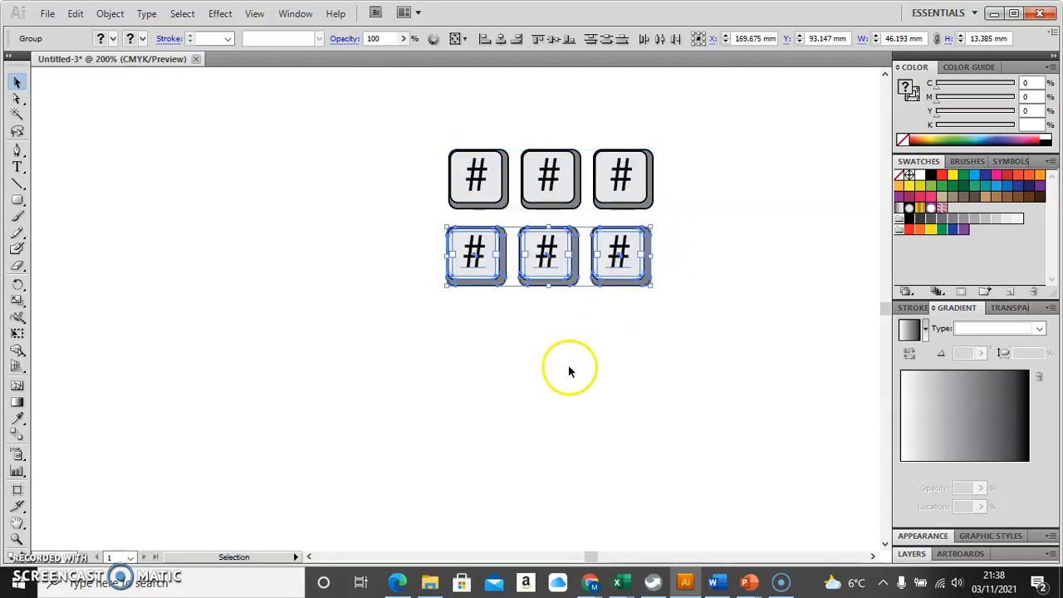
key(ctrl+d)
key(ctrl+d)
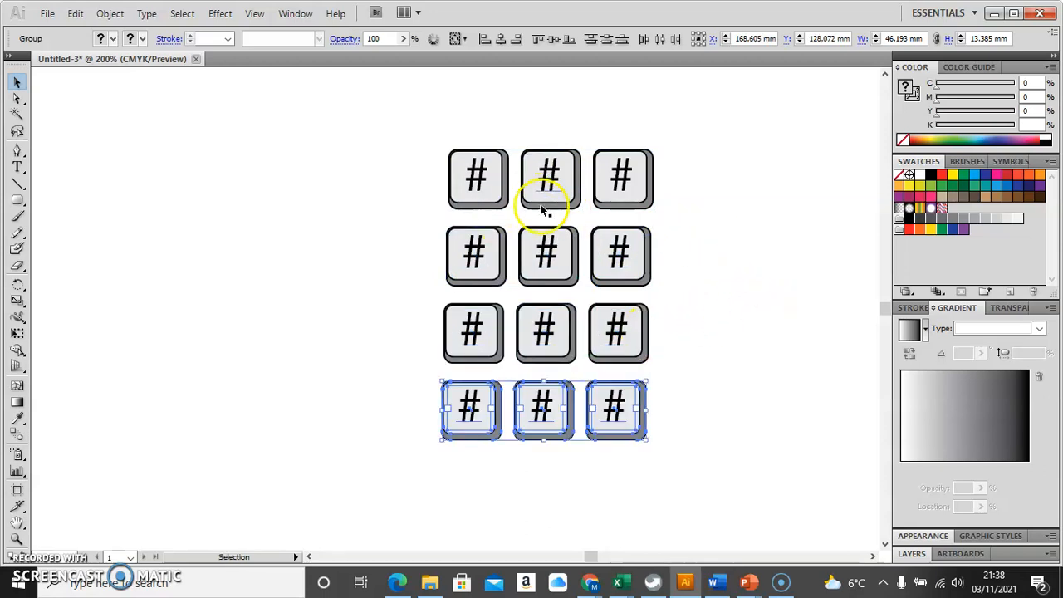
click(750, 330)
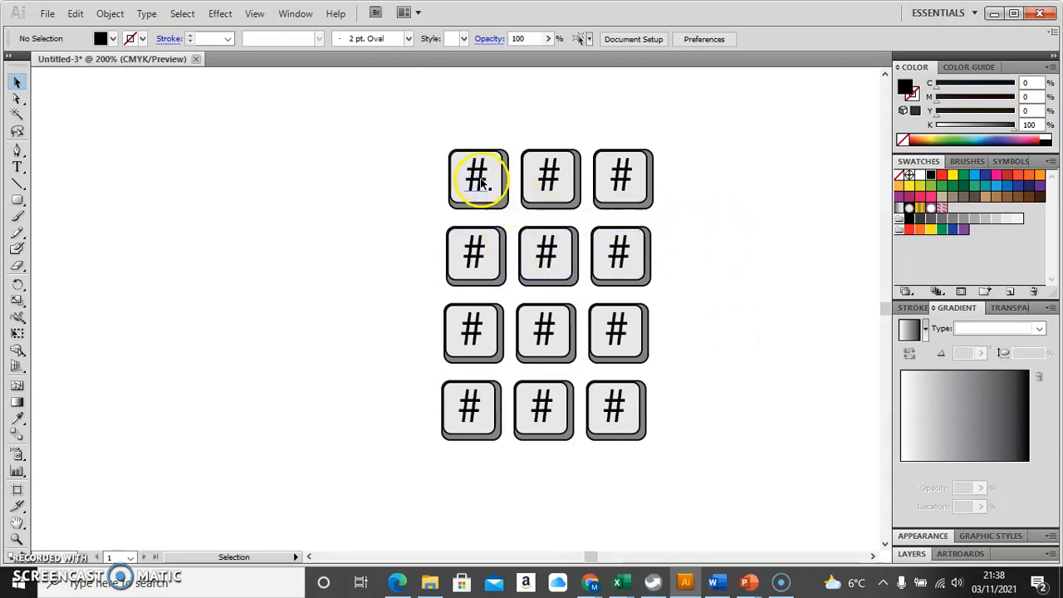
- Switch to the PowerPoint slide show, review the slides from creating a single key to numbering the keys, and return to Illustrator
key(alt+Tab)
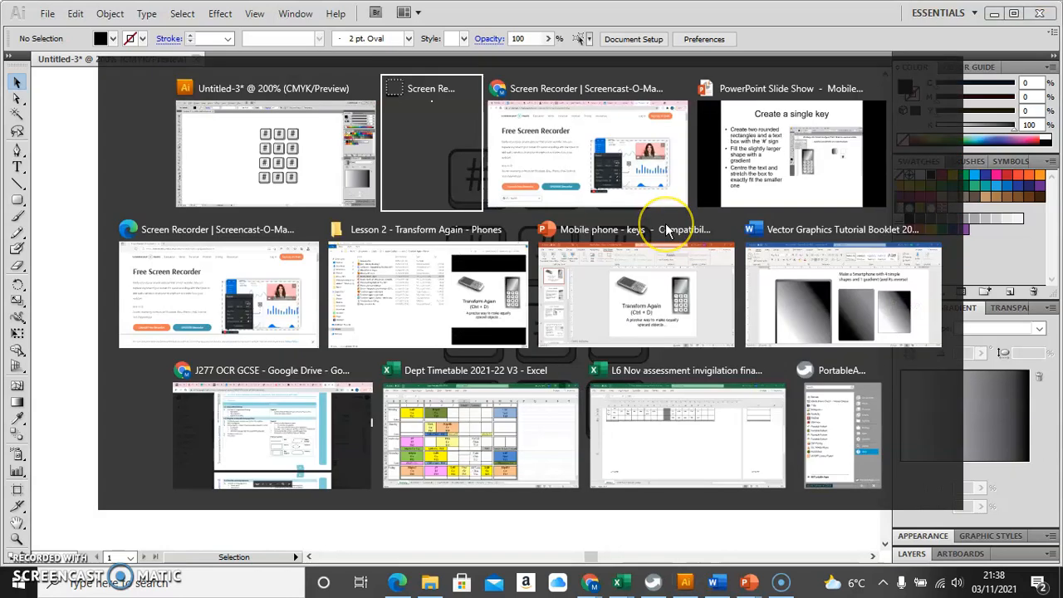
key(alt+Tab)
key(alt+Tab)
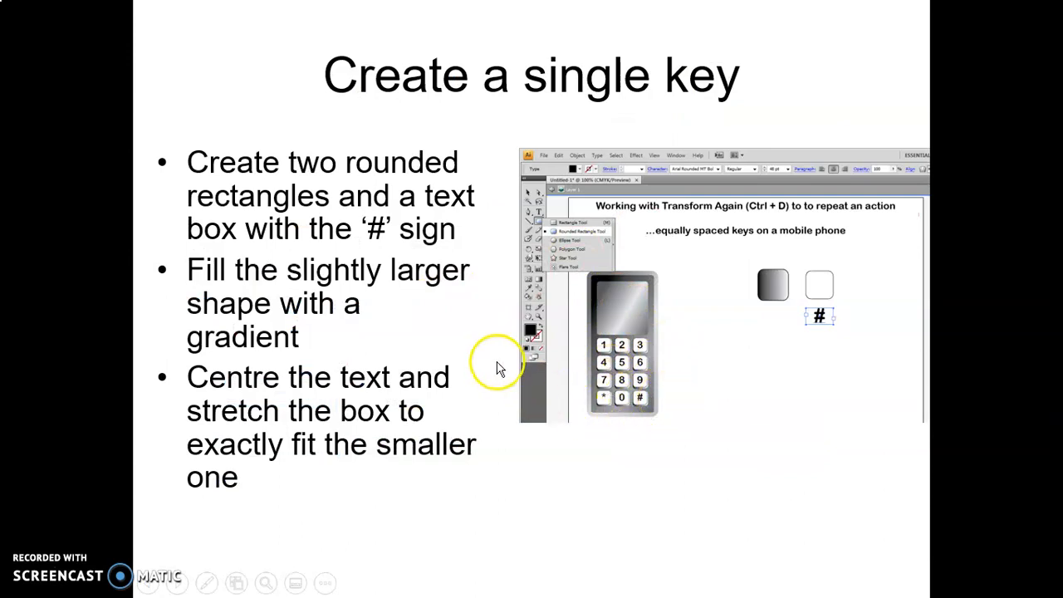
click(470, 365)
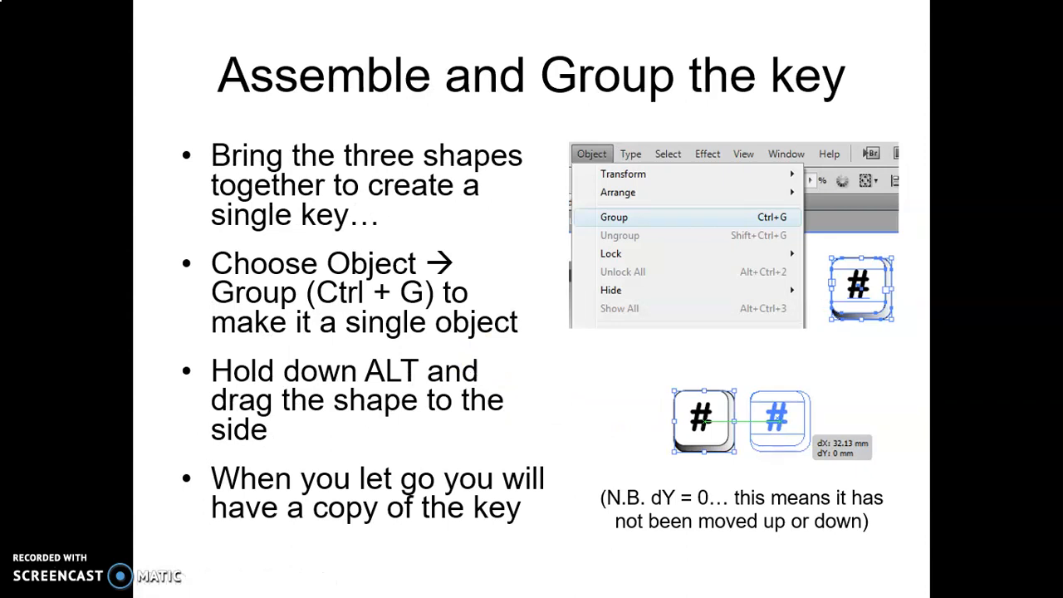
click(470, 362)
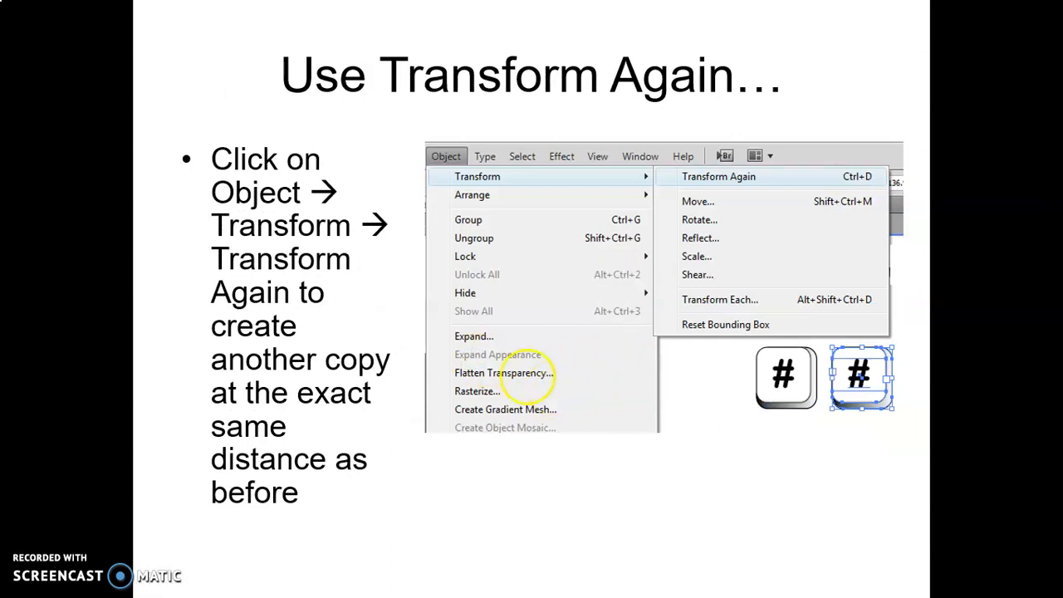
click(456, 341)
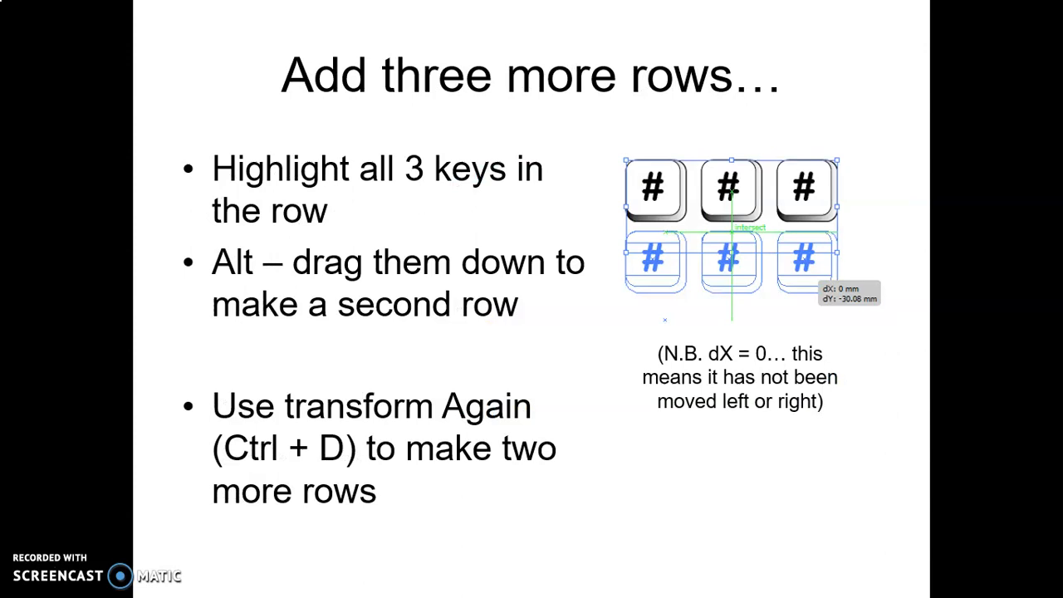
click(447, 342)
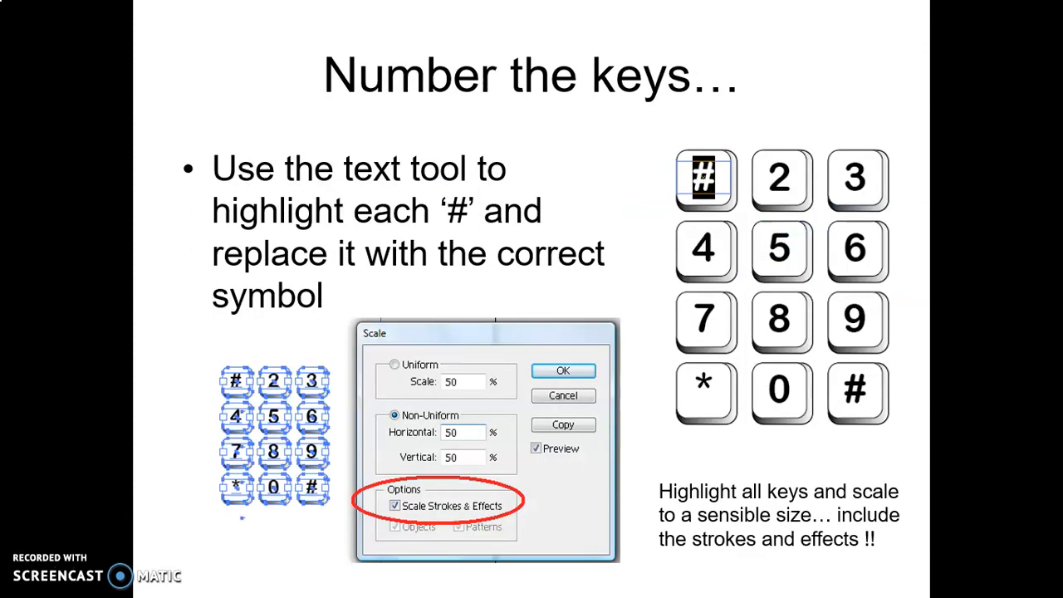
key(alt+Tab)
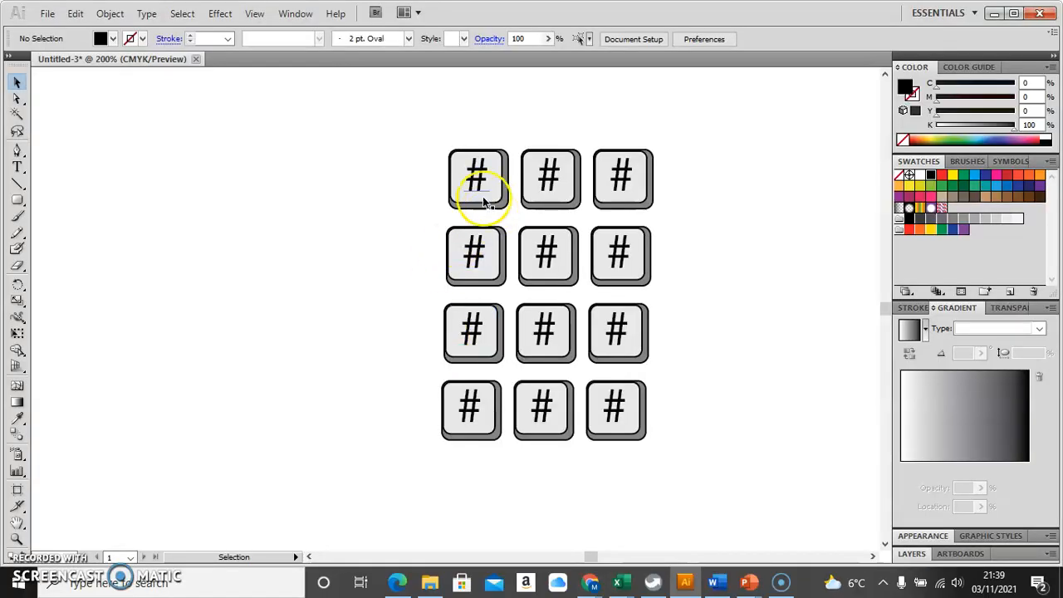
- Replace the # characters on the first row of keys with 1, 2 and 3 using the Type tool
click(17, 166)
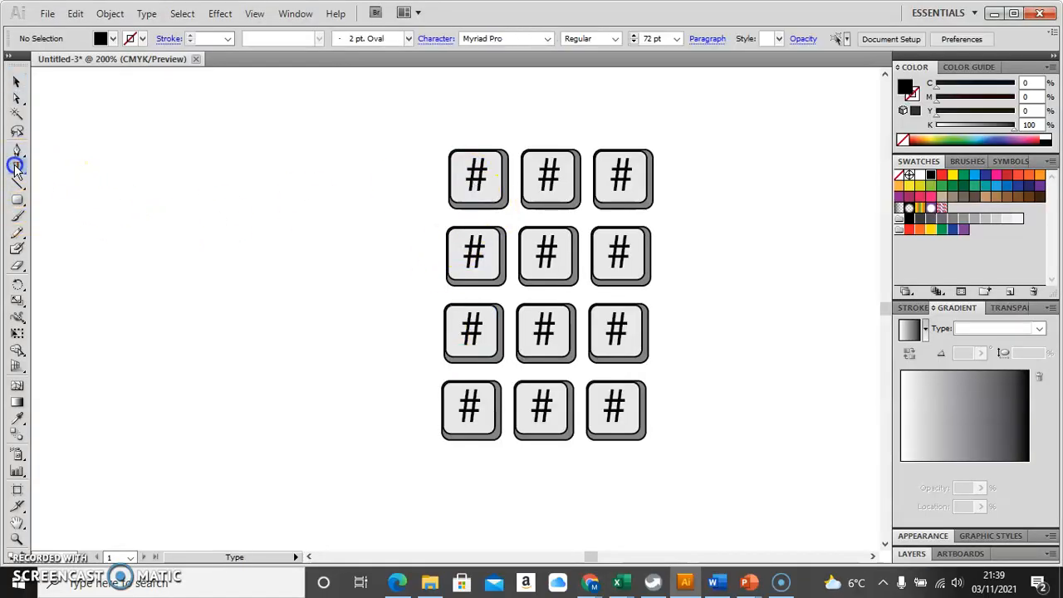
double_click(475, 173)
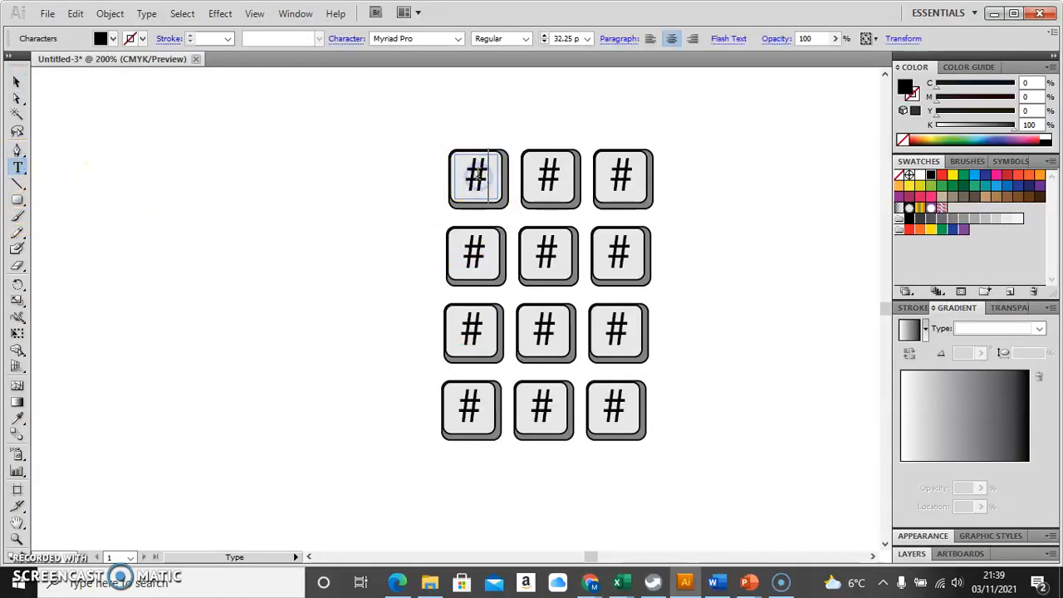
text(1)
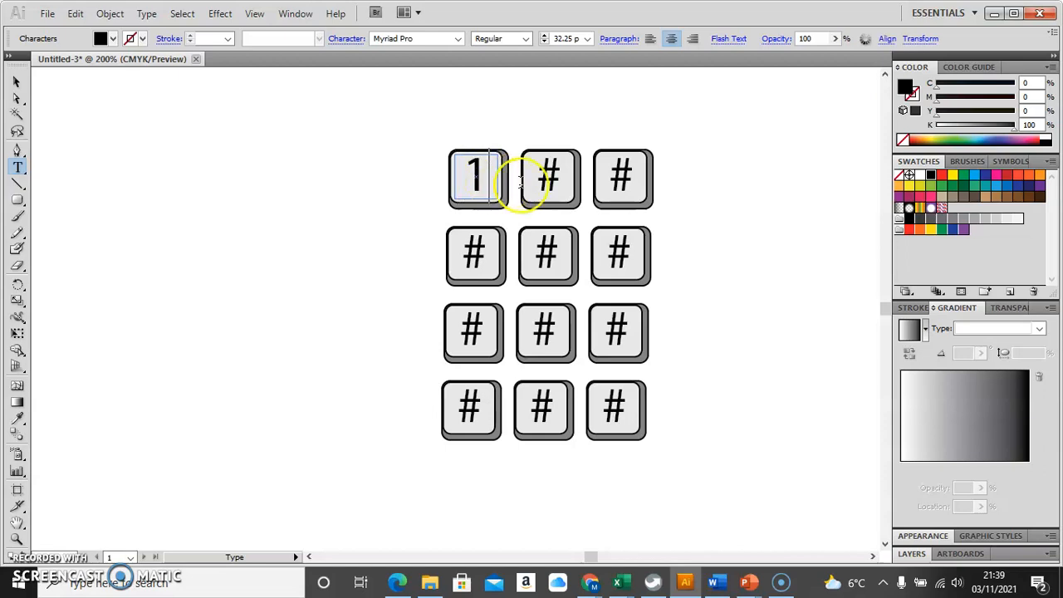
double_click(549, 175)
text(2)
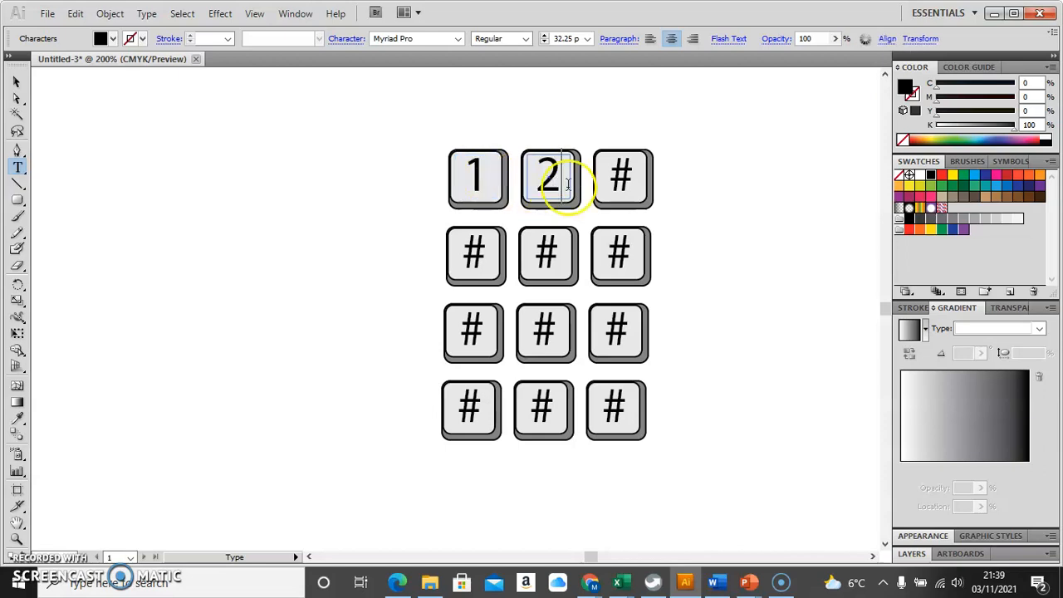
double_click(622, 177)
text(3)
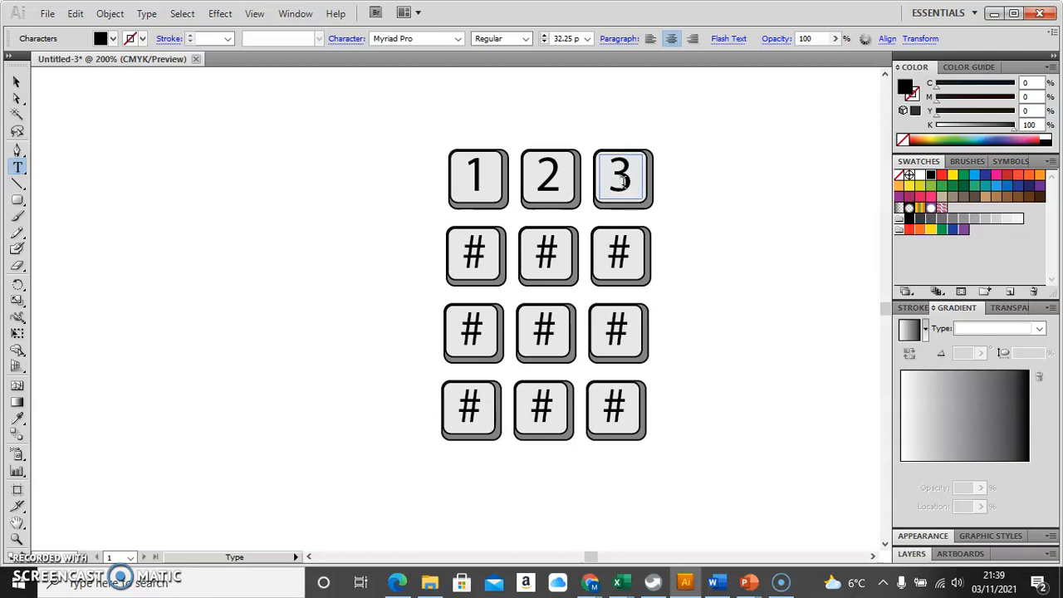
- Replace the # characters on the second row of keys with 4, 5 and 6
double_click(474, 254)
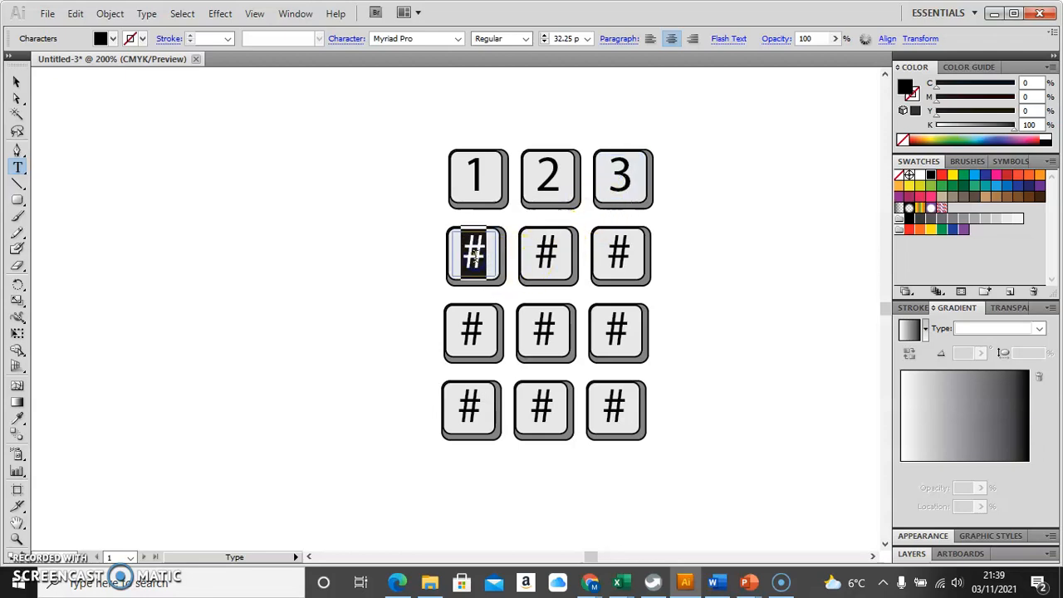
text(4)
double_click(547, 254)
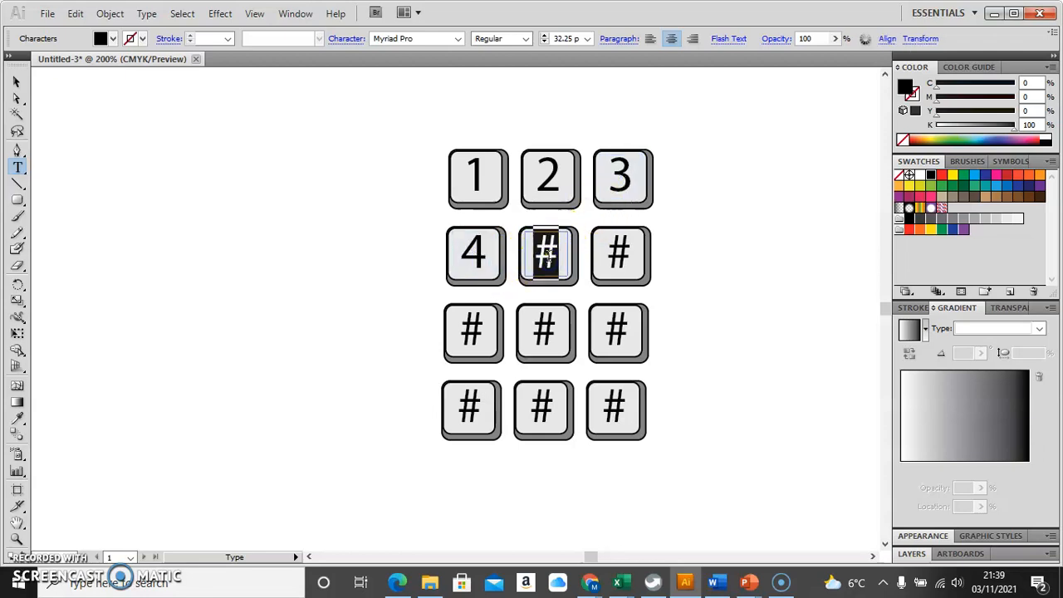
text(5)
double_click(617, 255)
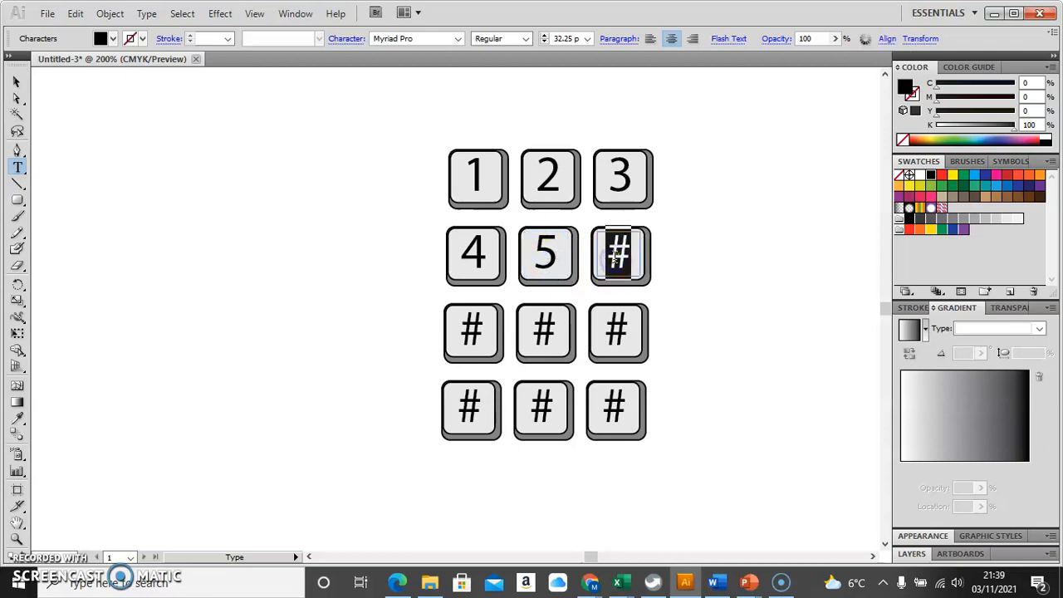
text(6)
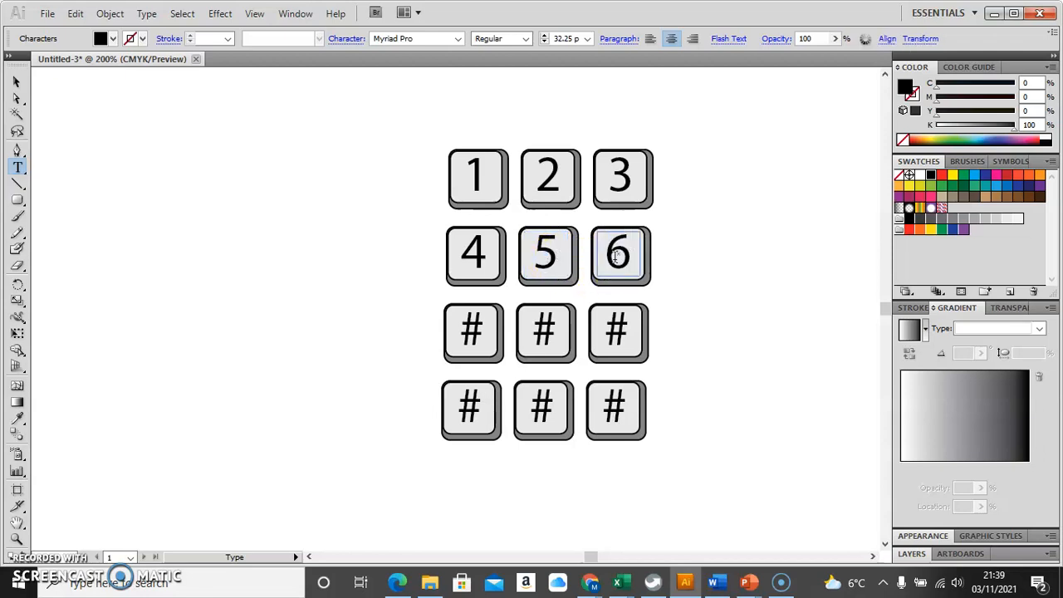
- Replace the # characters on the third row of keys with 7, 8 and 9
double_click(471, 331)
text(7)
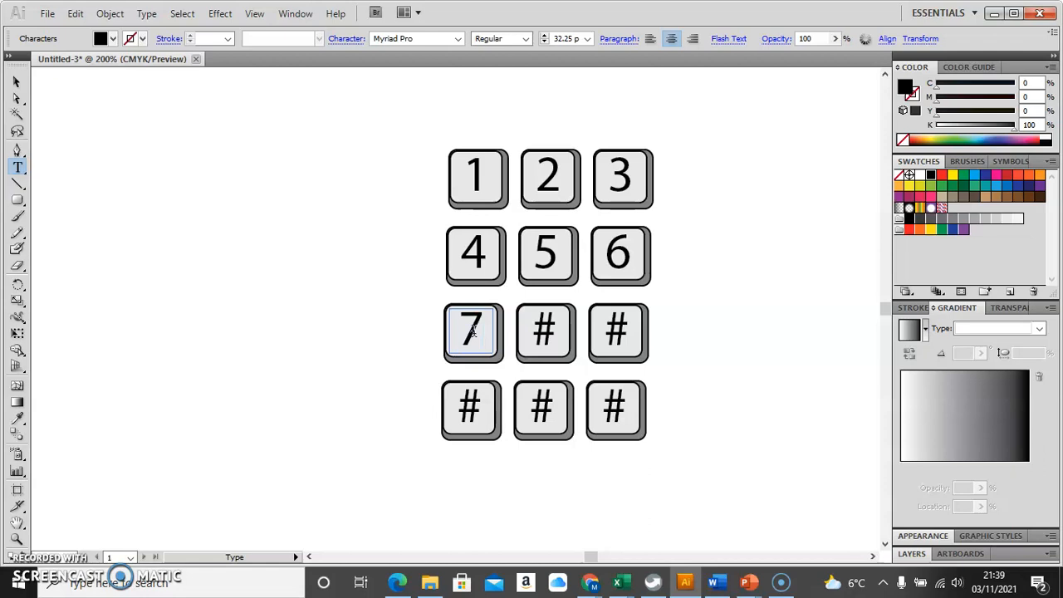
double_click(546, 331)
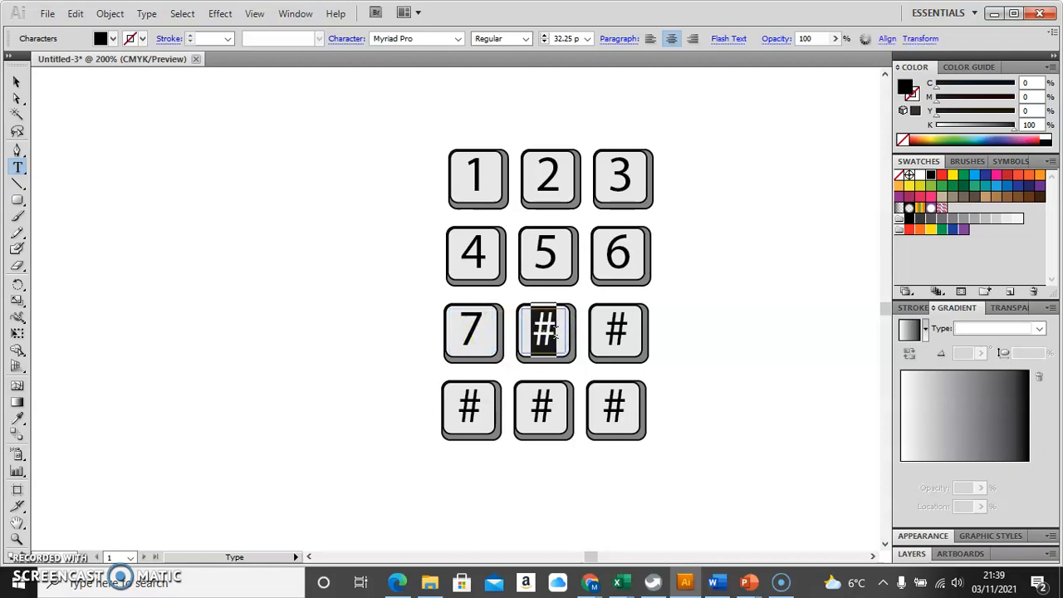
text(8)
double_click(616, 331)
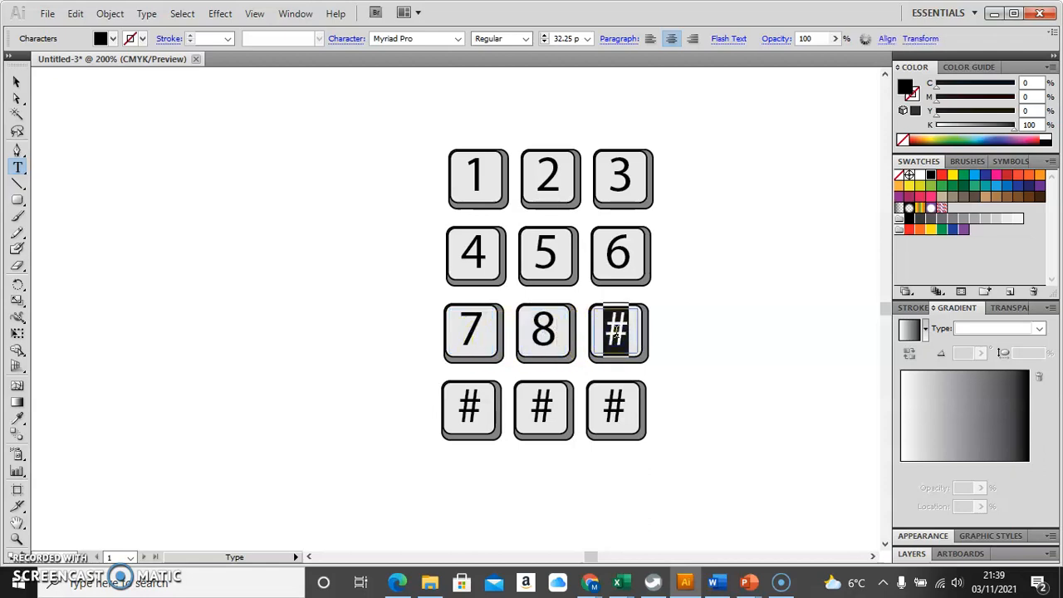
text(9)
- Replace the # characters on the first two keys of the fourth row with * and 0
double_click(470, 407)
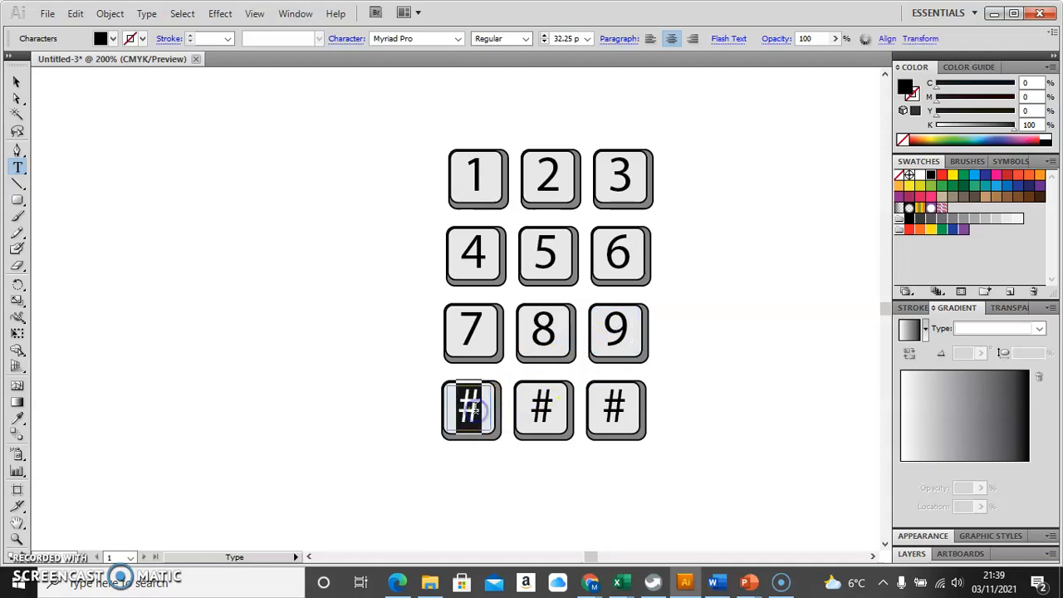
text(*)
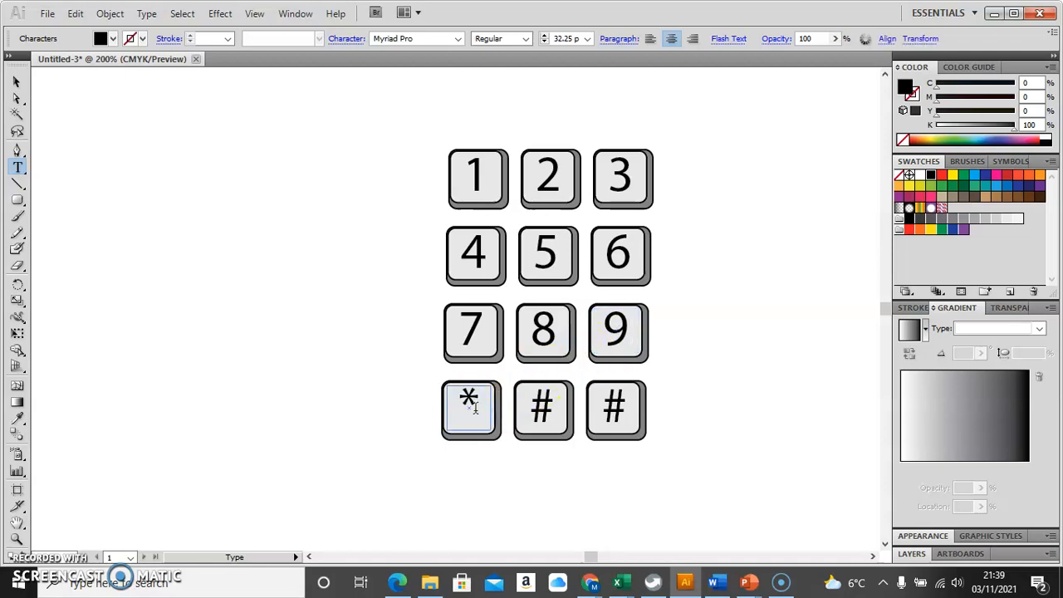
double_click(548, 406)
text(0)
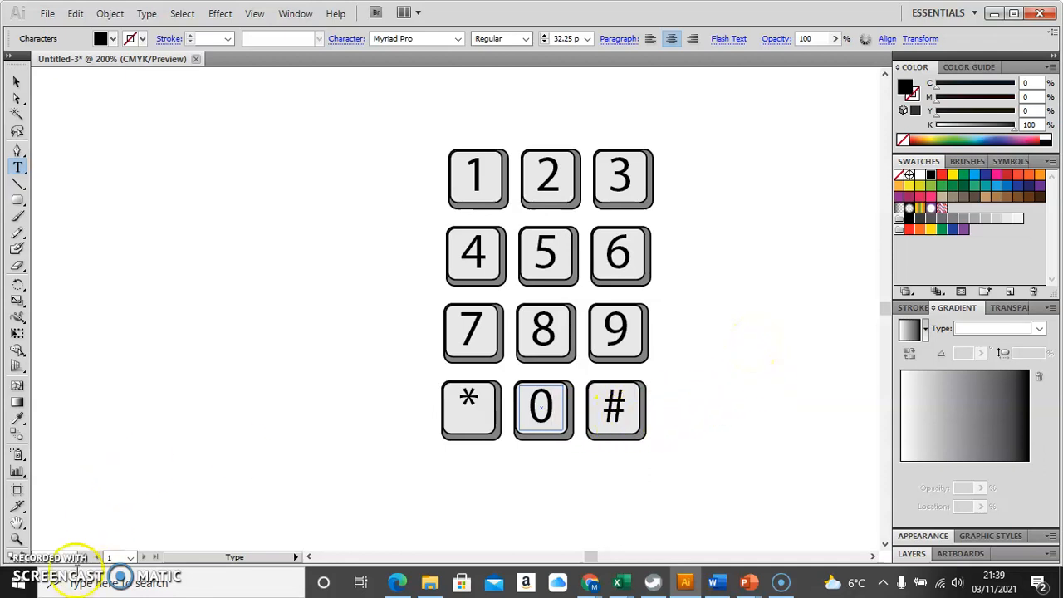
- Draw a rounded rectangle about 57 by 119 mm over the keypad for the phone body, leaving extra space above the keys
click(71, 558)
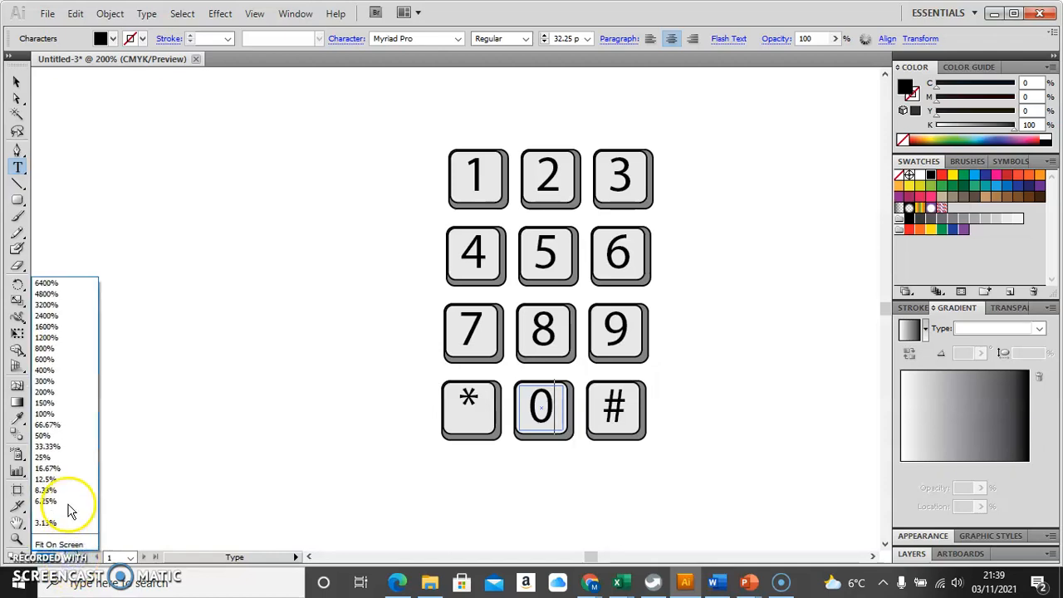
click(58, 544)
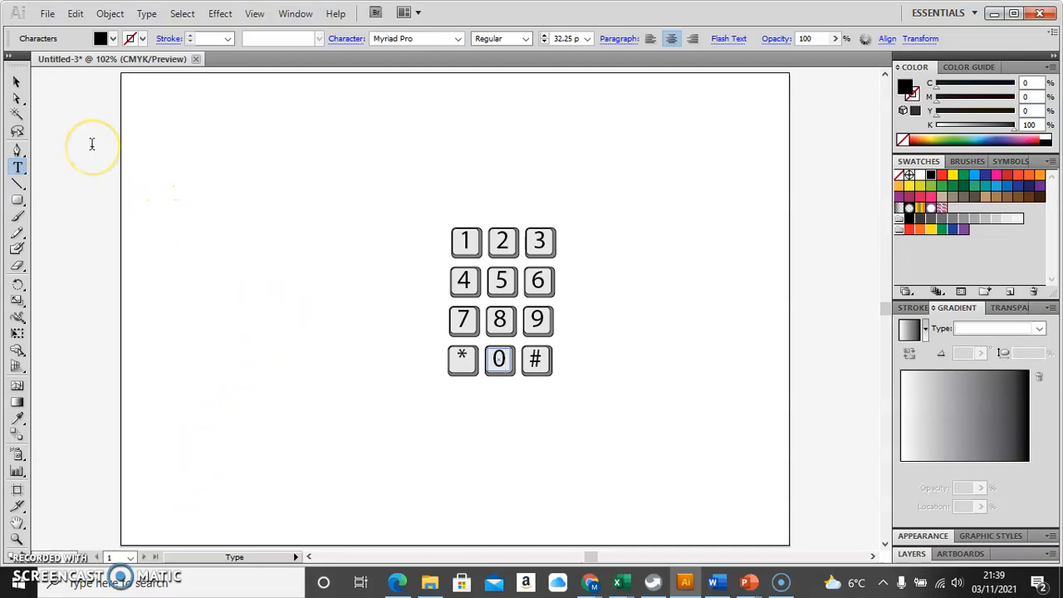
click(16, 203)
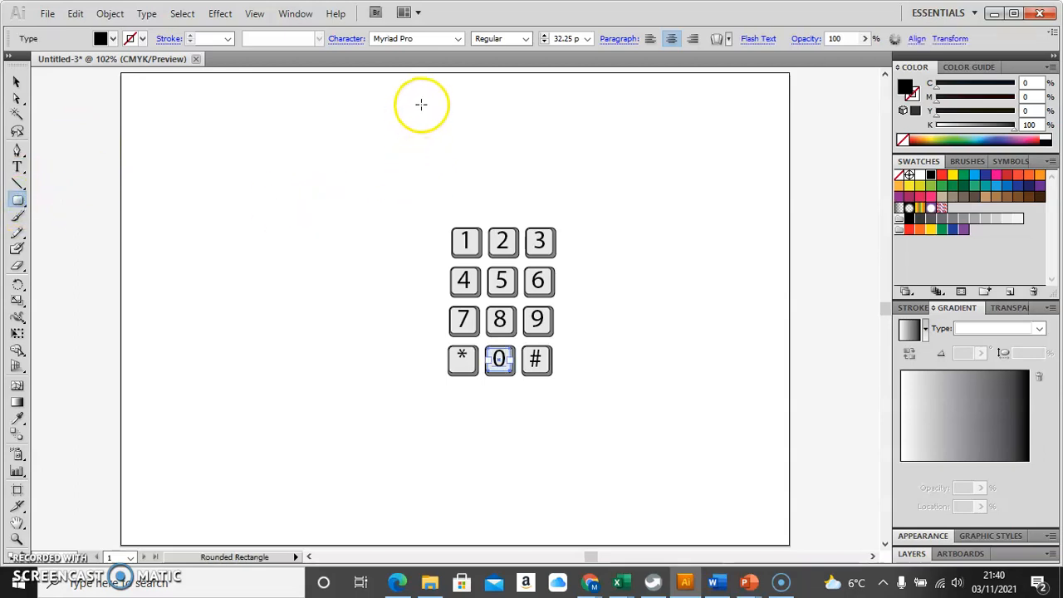
drag(427, 98, 423, 102)
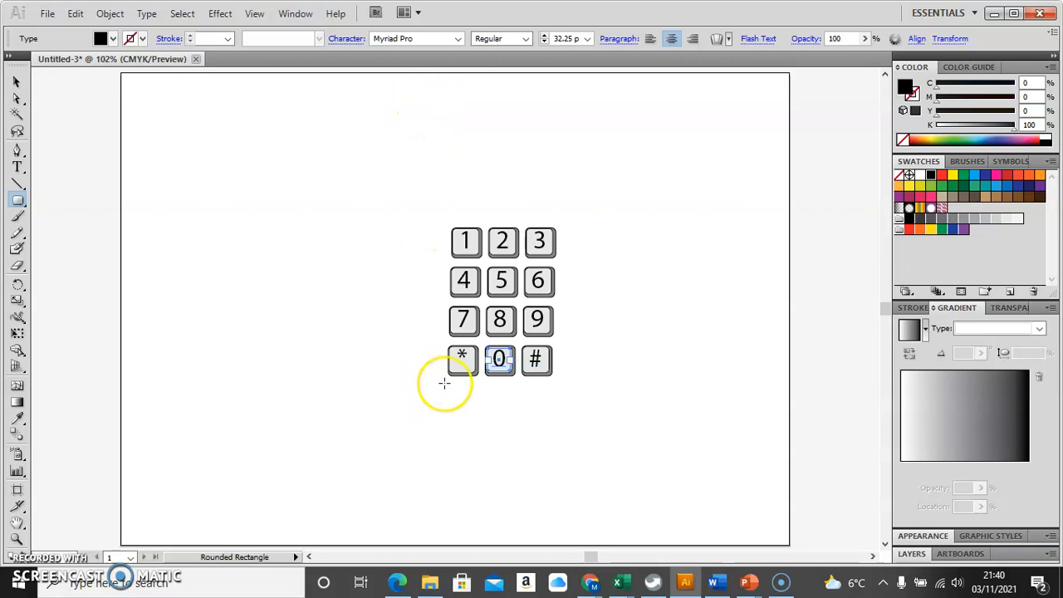
drag(440, 390, 569, 119)
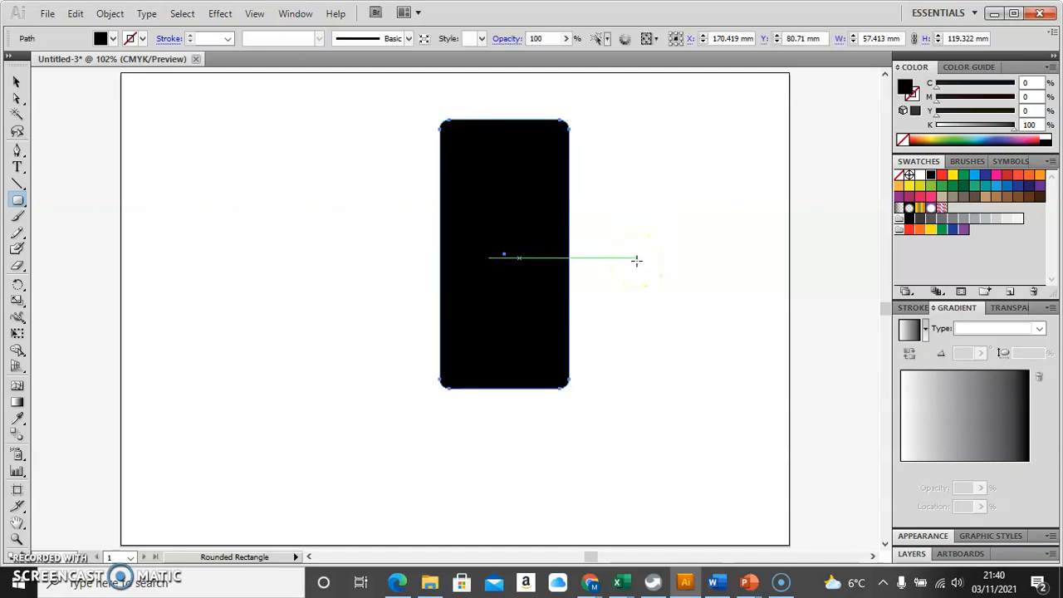
click(834, 359)
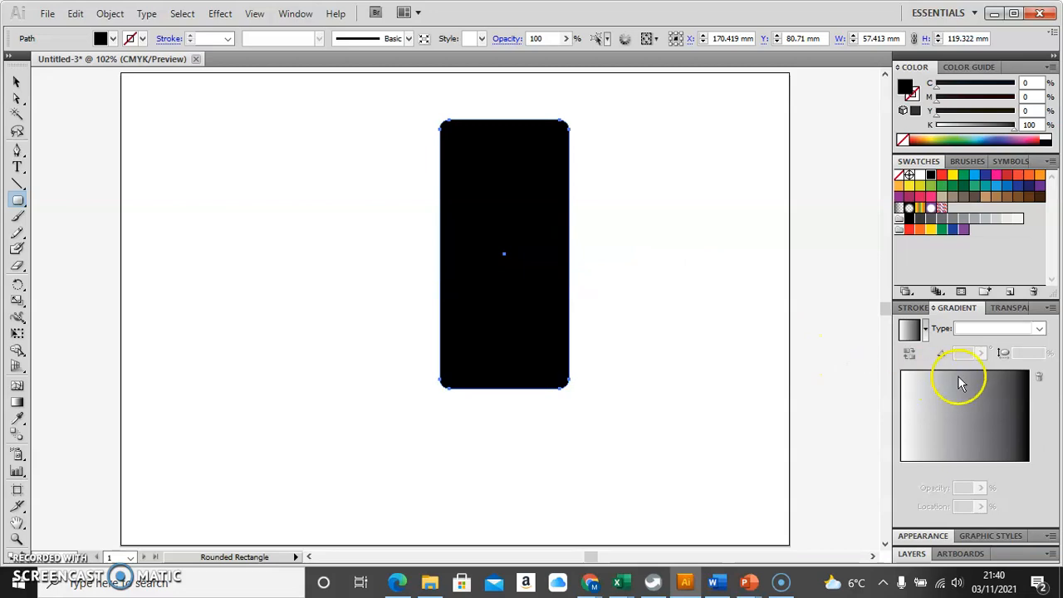
- Fill the phone body with a linear white-to-black gradient and set its angle to 35 degrees
click(907, 335)
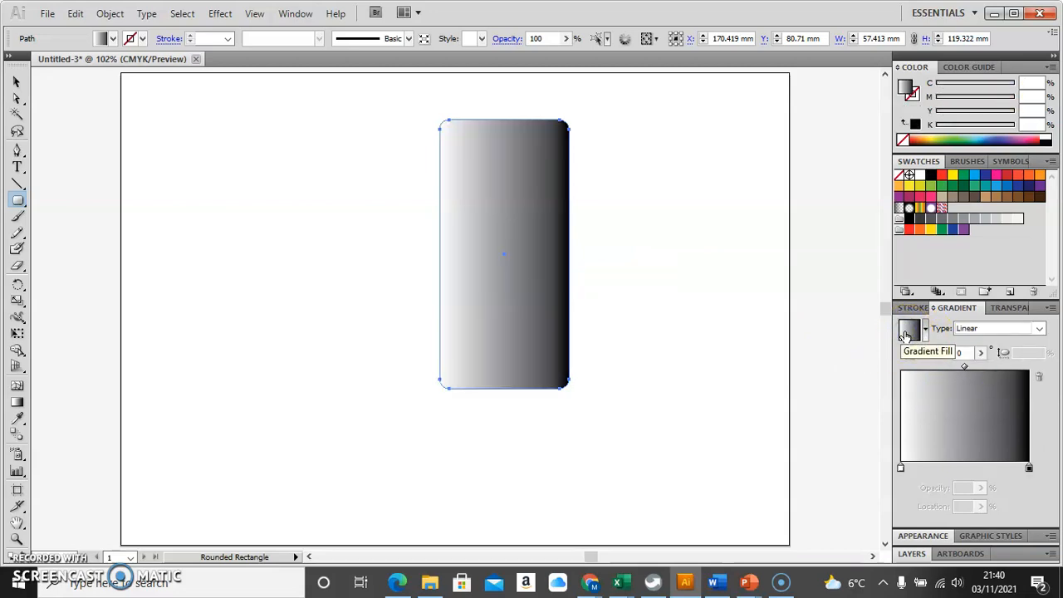
click(980, 353)
drag(980, 353, 951, 377)
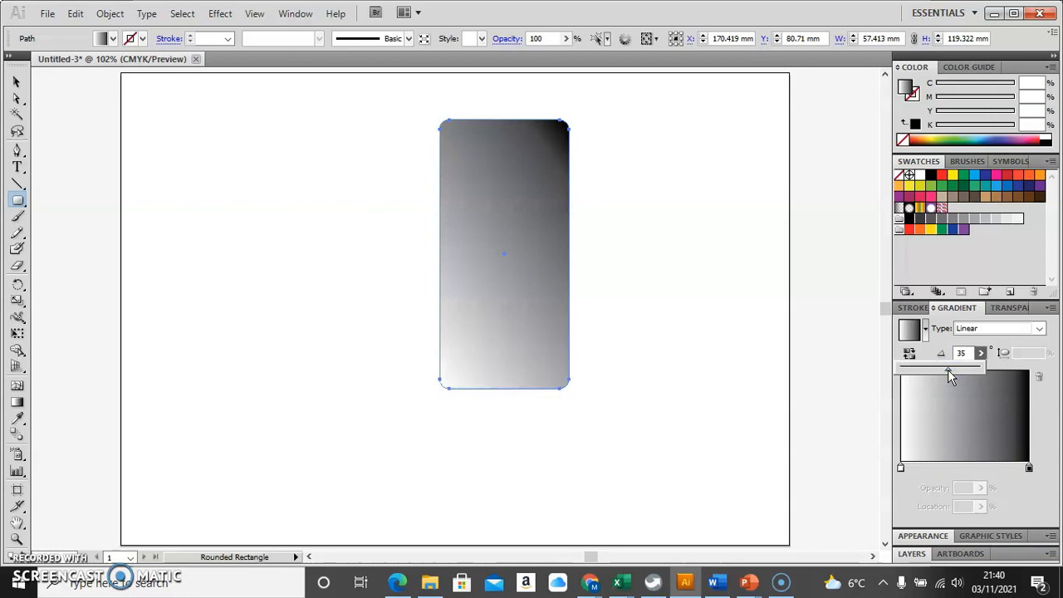
- Send the phone body to the back, behind the number keys
click(15, 83)
right_click(506, 200)
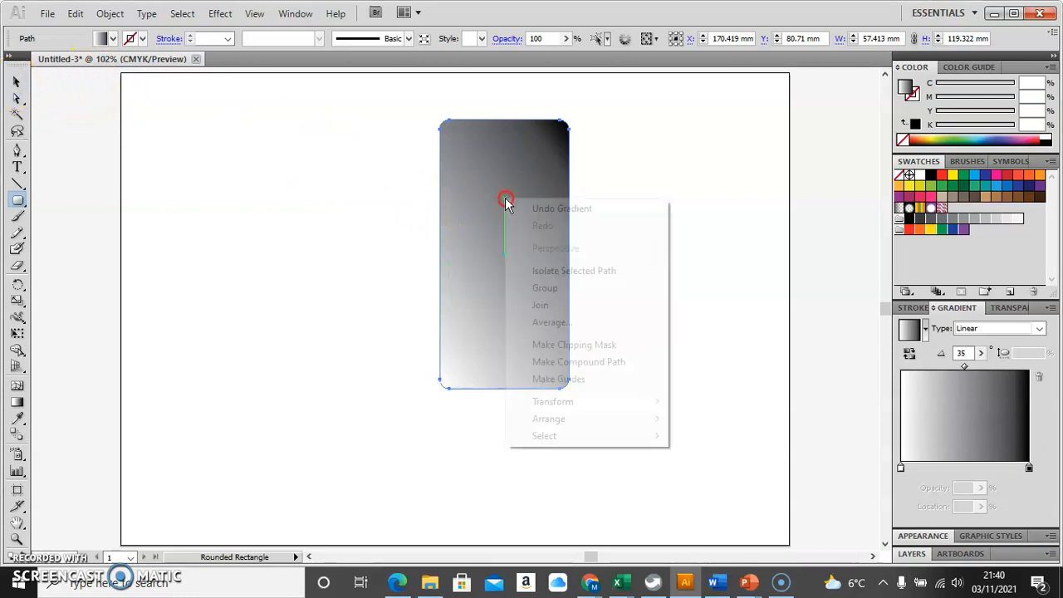
mouse_move(592, 422)
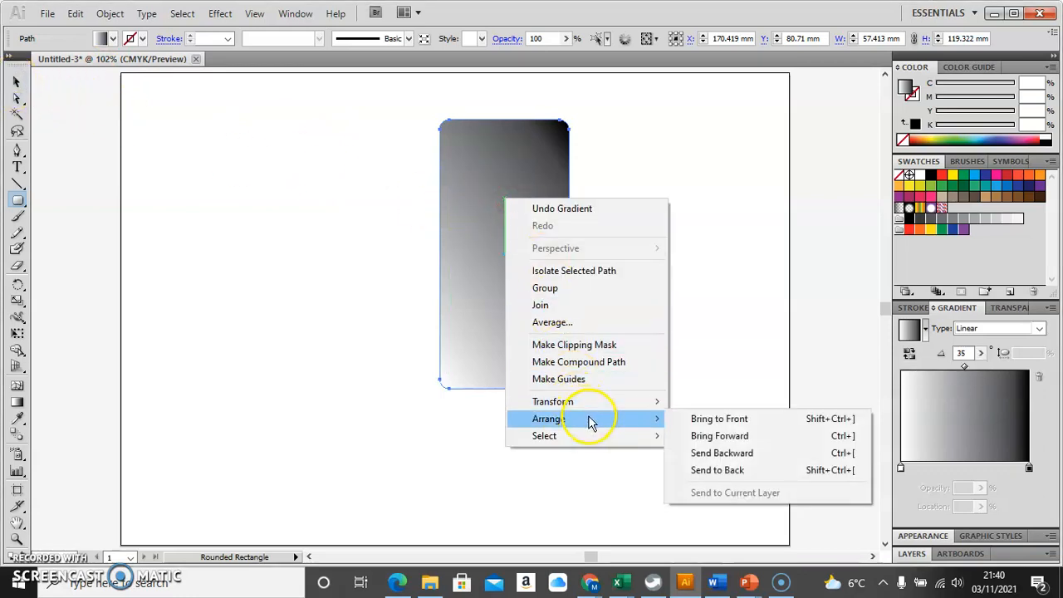
click(731, 470)
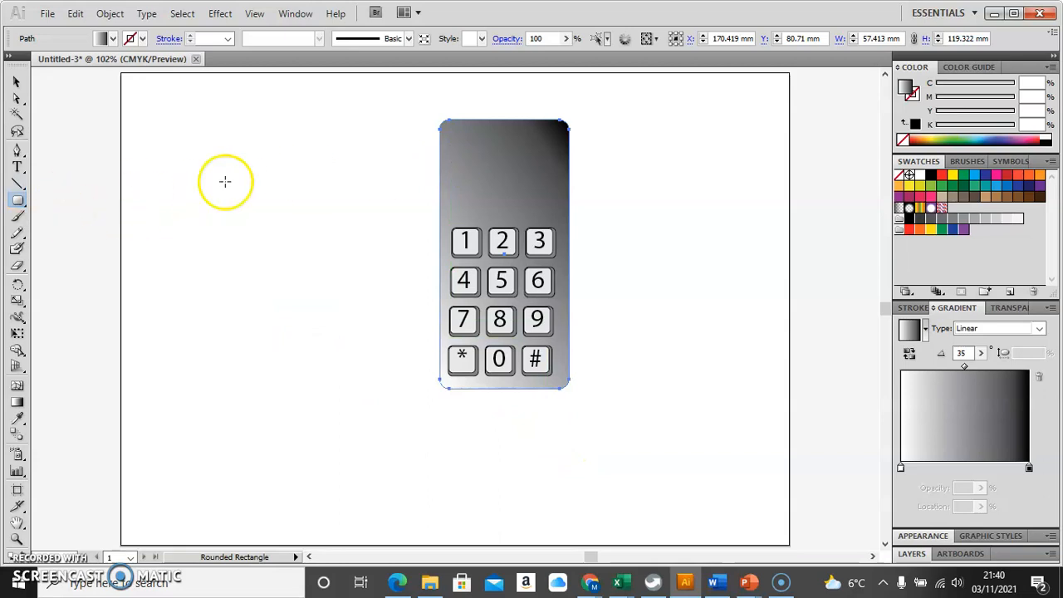
- Draw a rounded rectangle screen about 50 by 40 mm above the keys and reverse its gradient
drag(449, 129, 561, 219)
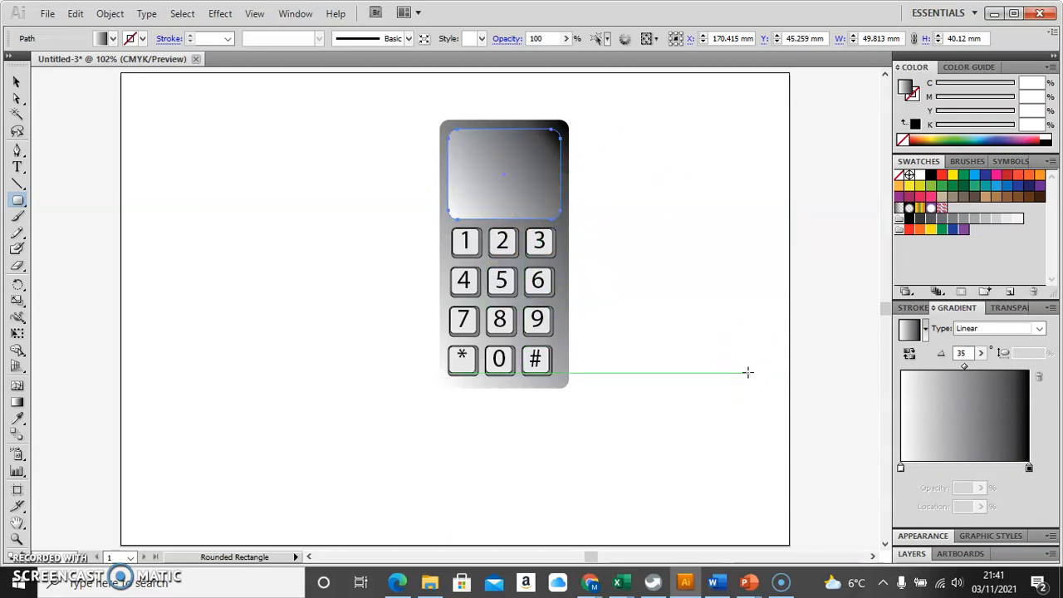
click(911, 355)
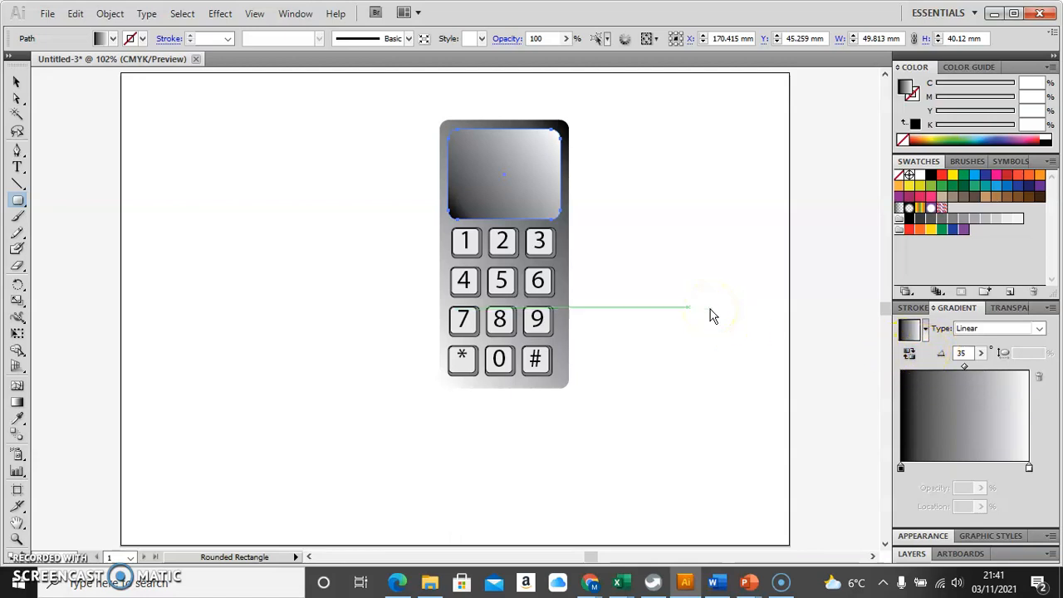
- Give the phone body a black 1 pt stroke
click(16, 81)
click(680, 221)
click(568, 225)
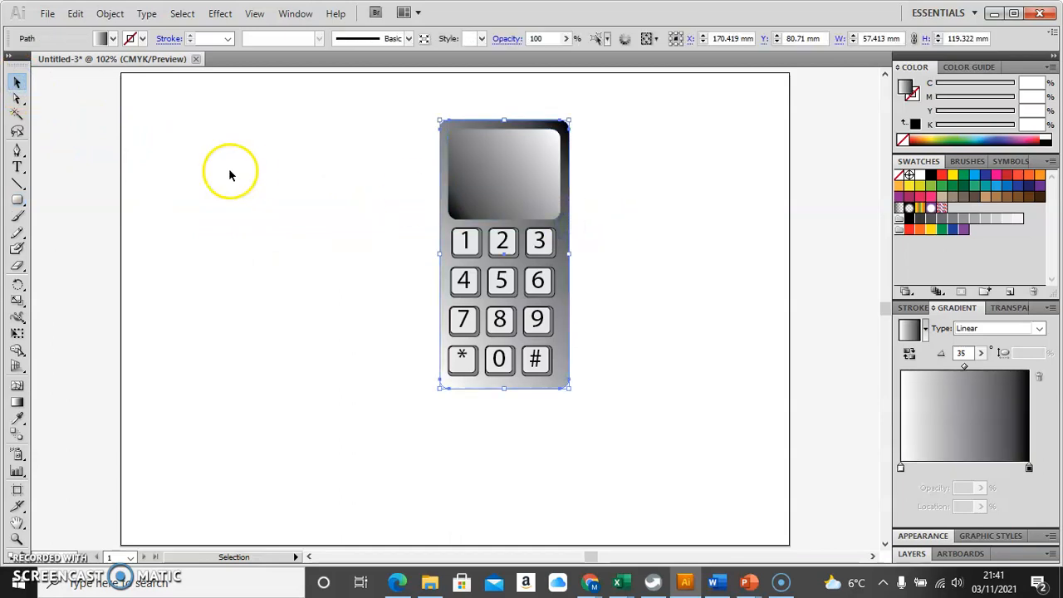
click(143, 40)
click(37, 55)
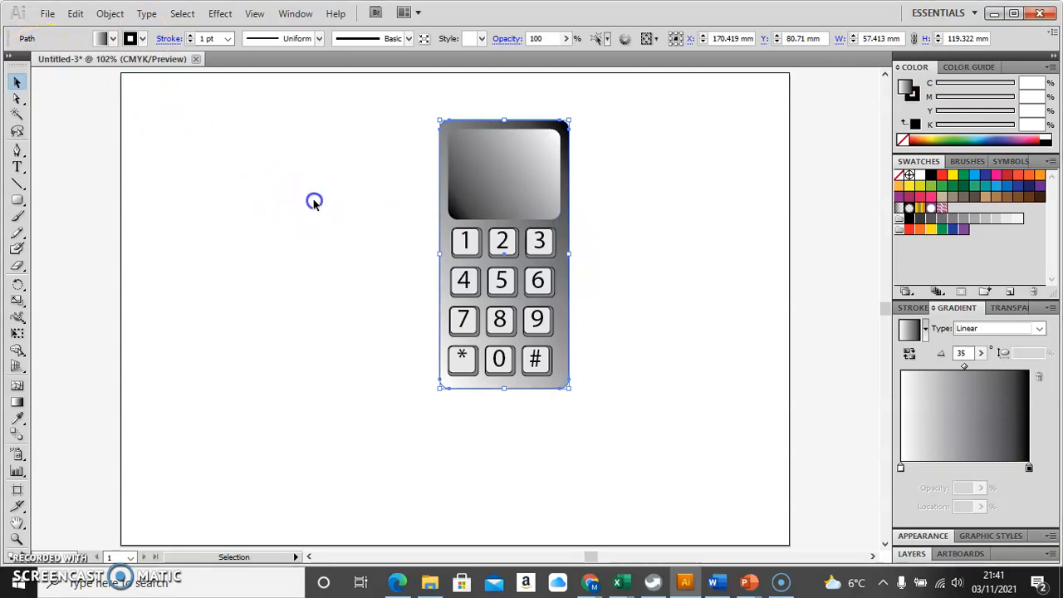
- Give the phone screen a black stroke and deselect everything
click(490, 208)
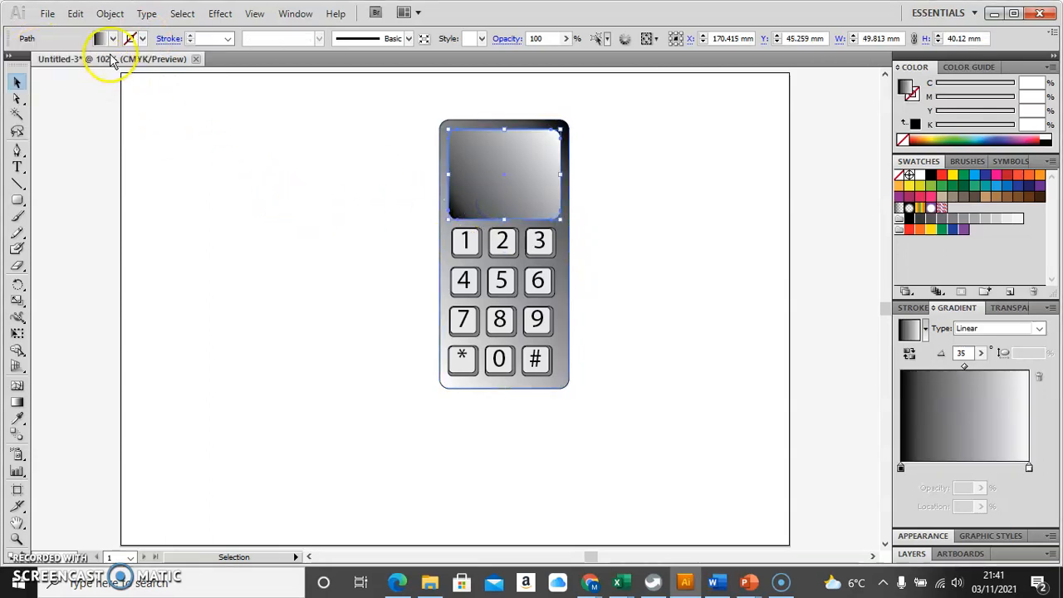
click(143, 40)
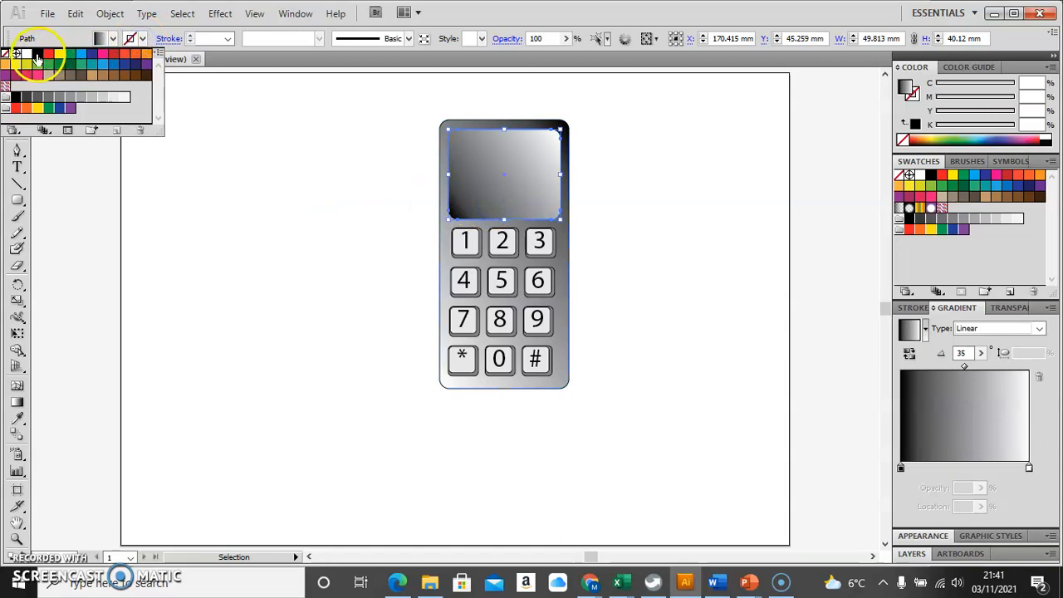
click(37, 53)
click(306, 234)
click(724, 260)
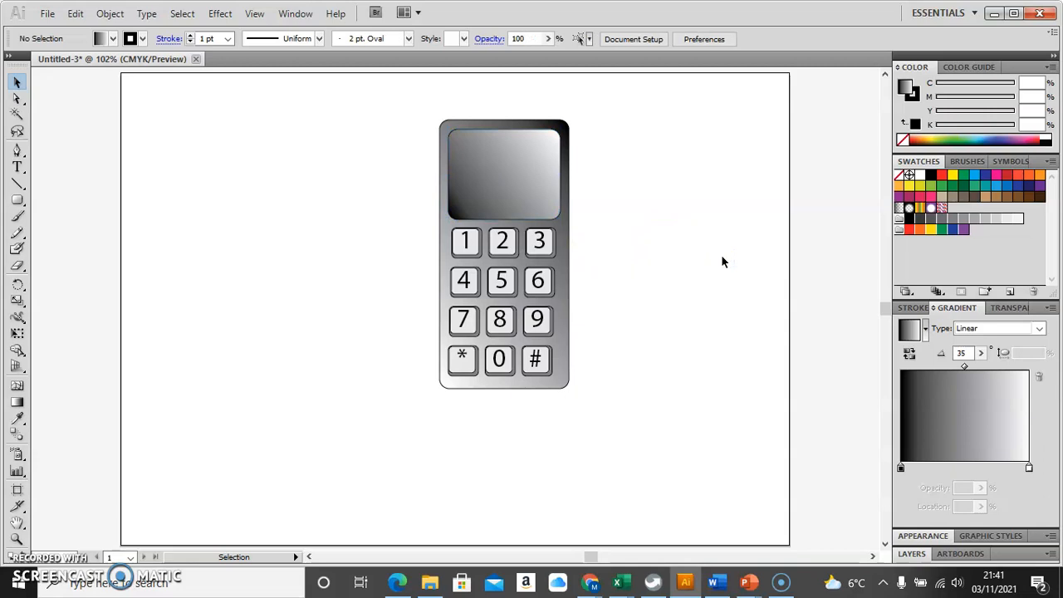
click(675, 249)
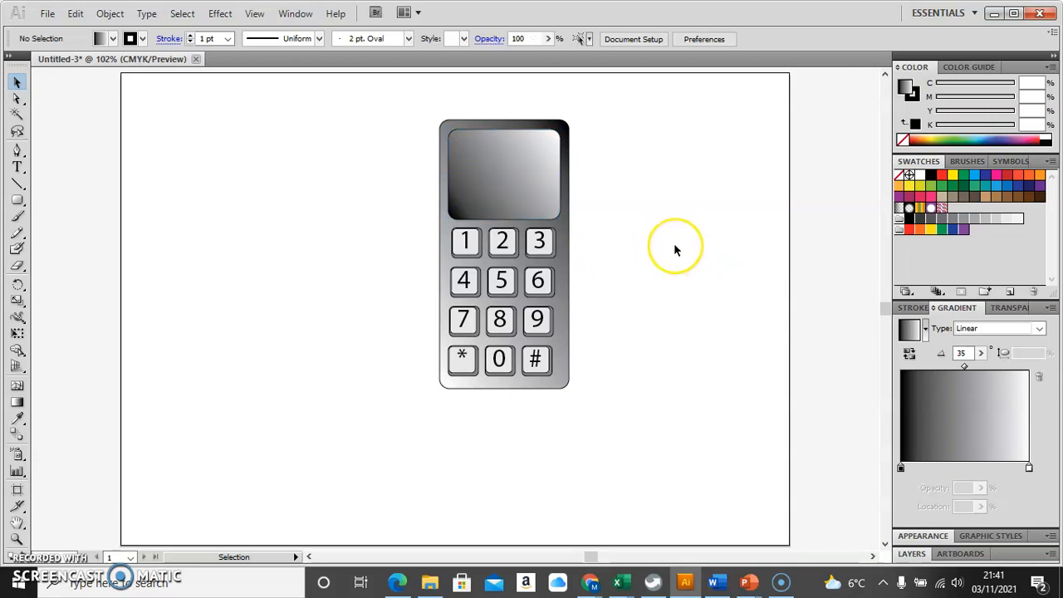